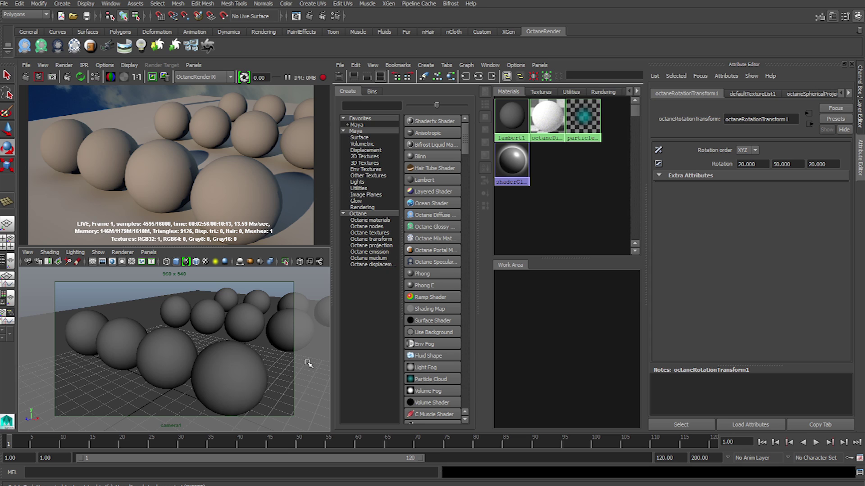
Create an Octane diffuse, an Octane glossy and an Octane specular material
left_click(370, 220)
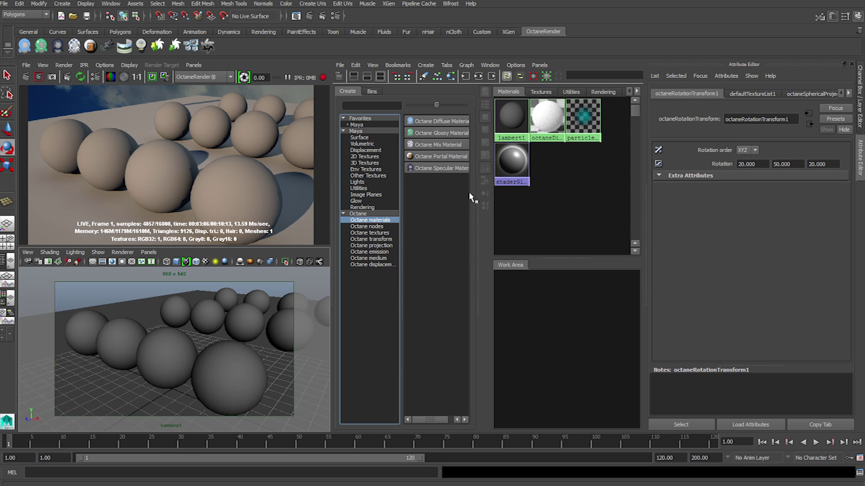
left_click_drag(477, 193, 501, 193)
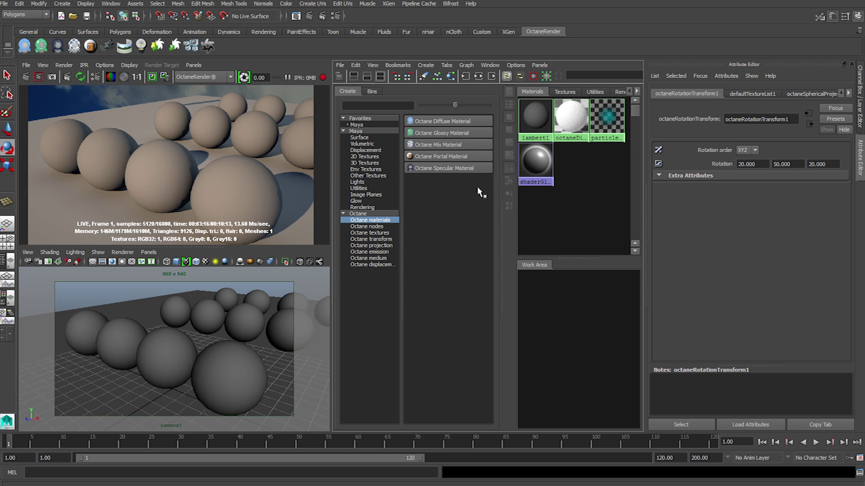
left_click(441, 121)
left_click(442, 132)
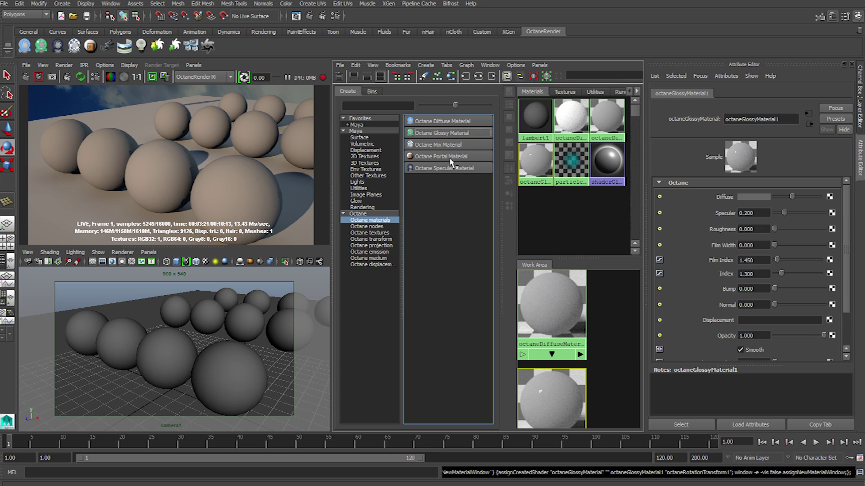
left_click(453, 157)
left_click(454, 168)
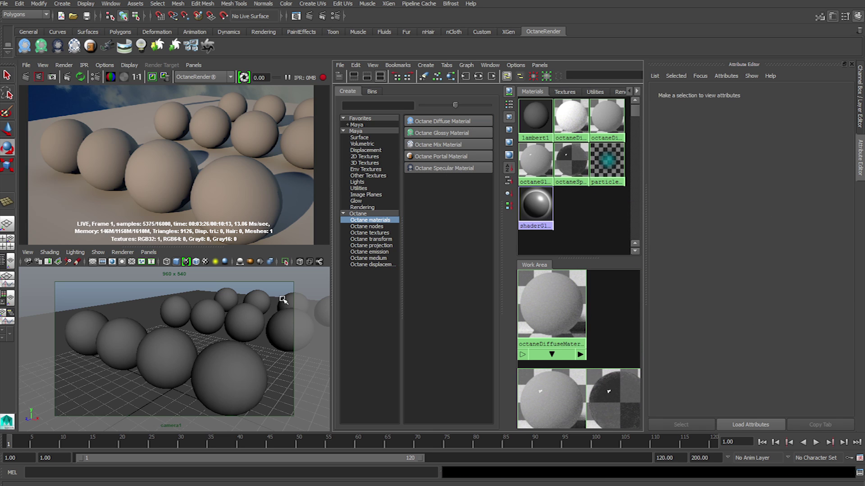
Assign the new diffuse material to the nearest sphere of the front row and the glossy material to the sphere beside it
left_click_drag(260, 347, 274, 351, "alt")
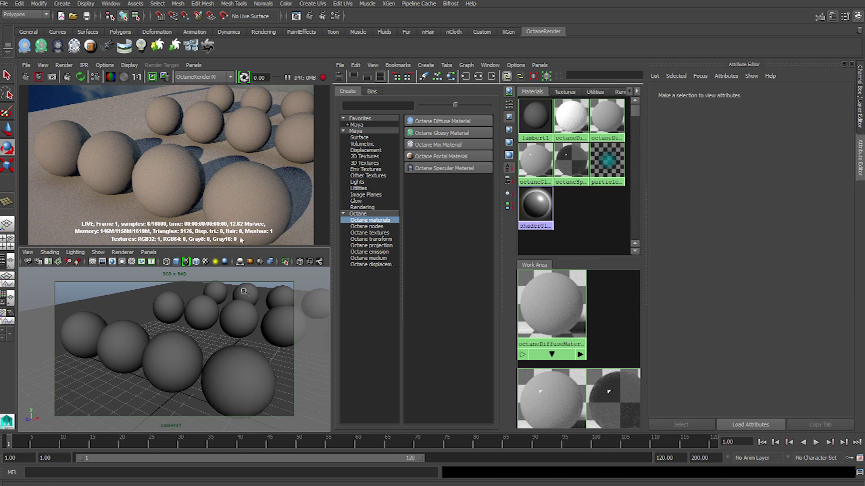
left_click(242, 378)
left_click_drag(242, 377, 194, 333, "alt")
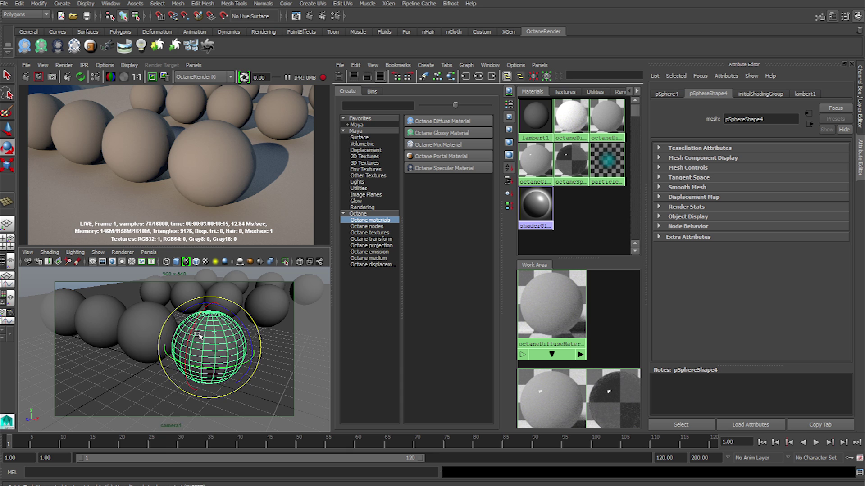
right_click_drag(194, 333, 273, 459)
left_click_drag(153, 352, 205, 351, "alt")
left_click(206, 351)
right_click_drag(196, 346, 266, 468)
Assign the specular material and a new Octane mix material to the remaining two front-row spheres, and refresh the live render
left_click(173, 349)
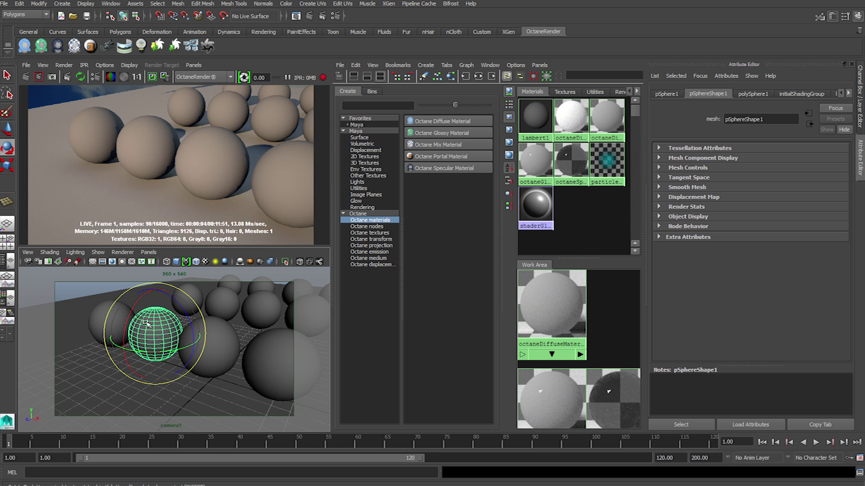
right_click_drag(173, 350, 223, 476)
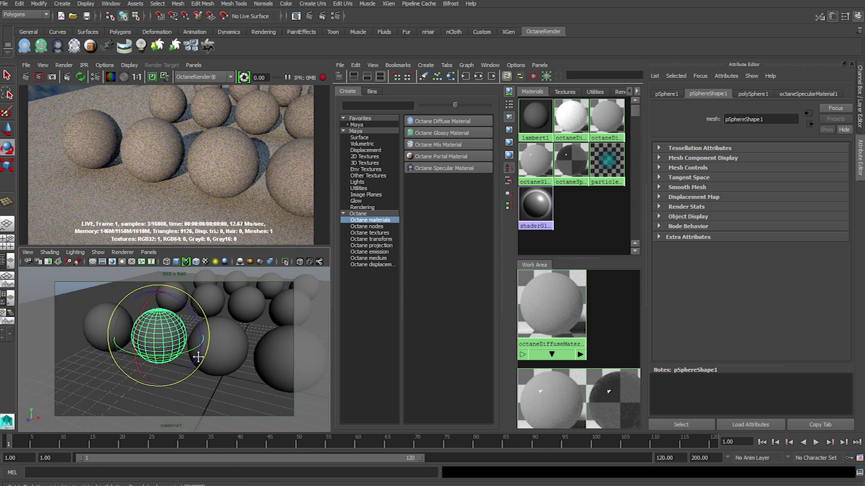
right_click_drag(126, 323, 193, 475)
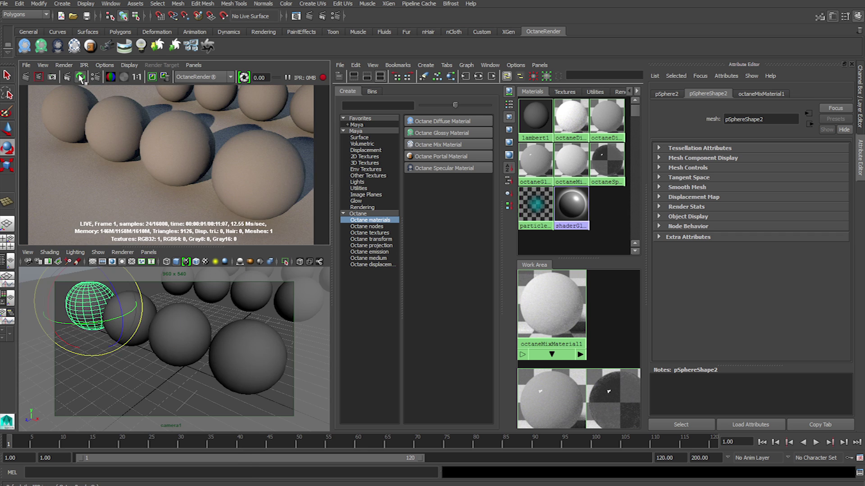
left_click(80, 77)
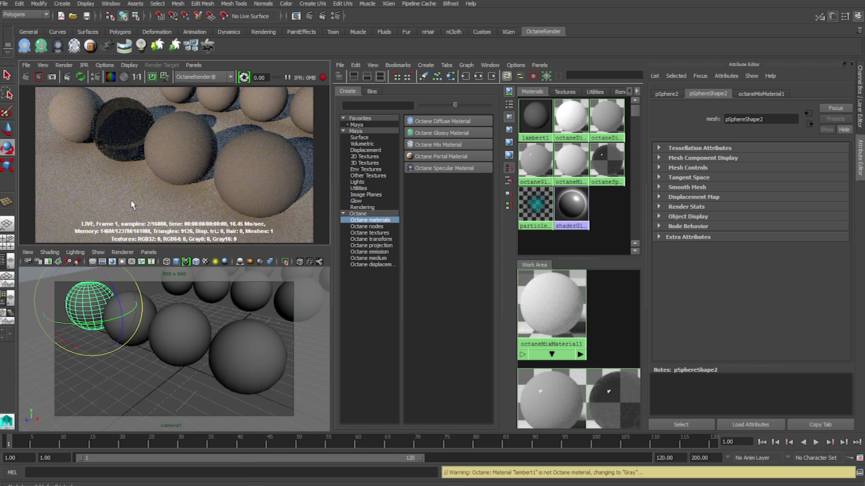
Set the nearest sphere's Octane diffuse material to a red diffuse colour and raise its roughness
right_click_drag(216, 351, 195, 359, "alt")
left_click(226, 360)
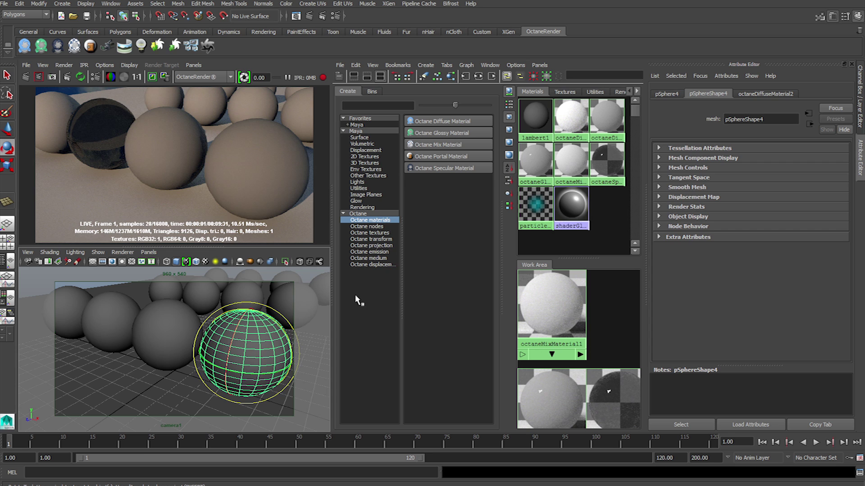
left_click(775, 94)
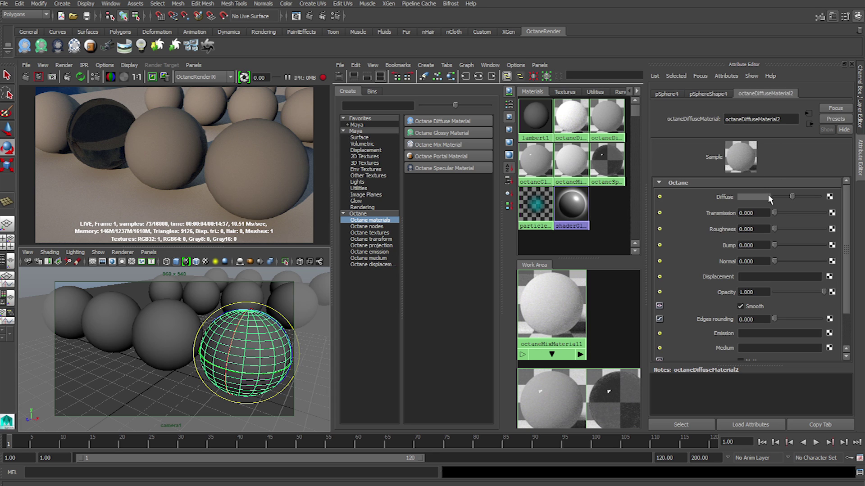
scroll(730, 208, "down", 2)
scroll(711, 223, "up", 1)
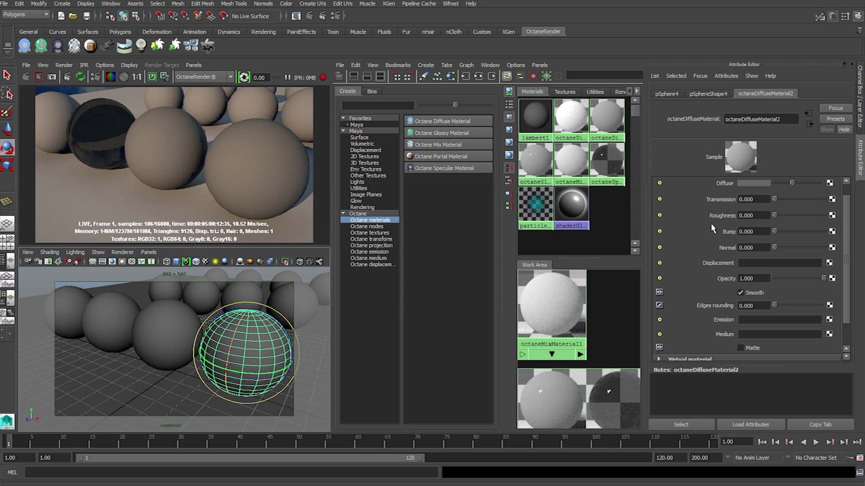
scroll(719, 232, "up", 1)
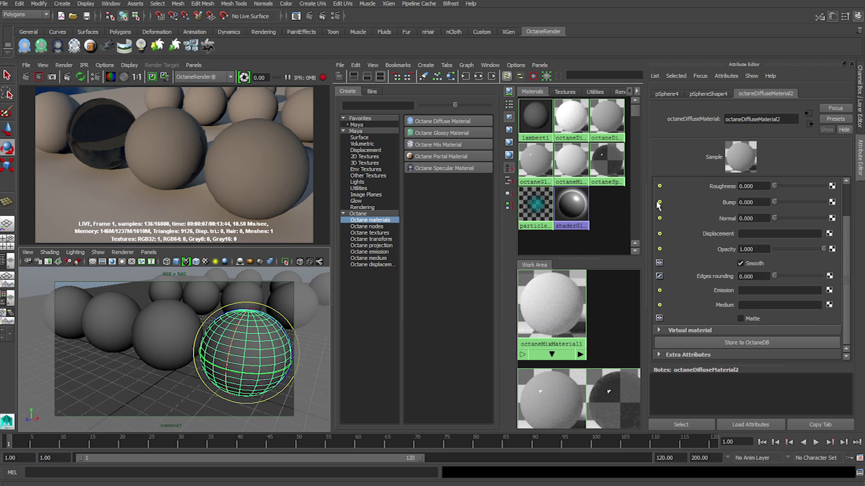
left_click(764, 196)
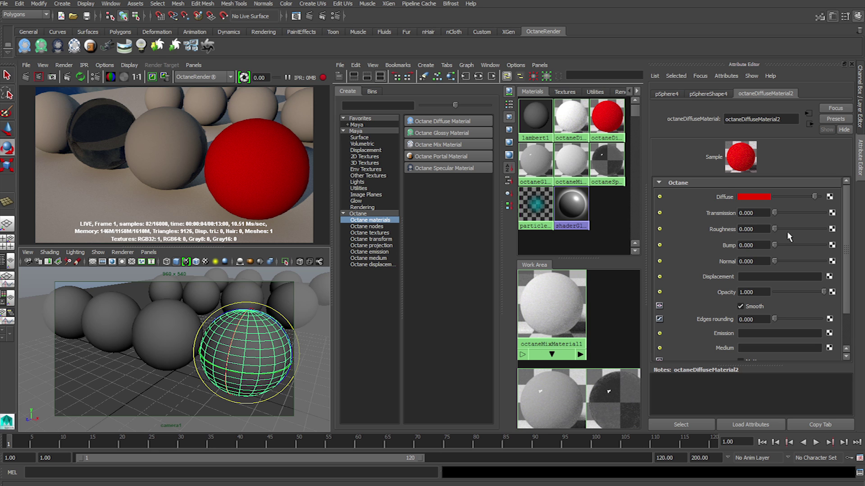
left_click_drag(774, 229, 806, 230)
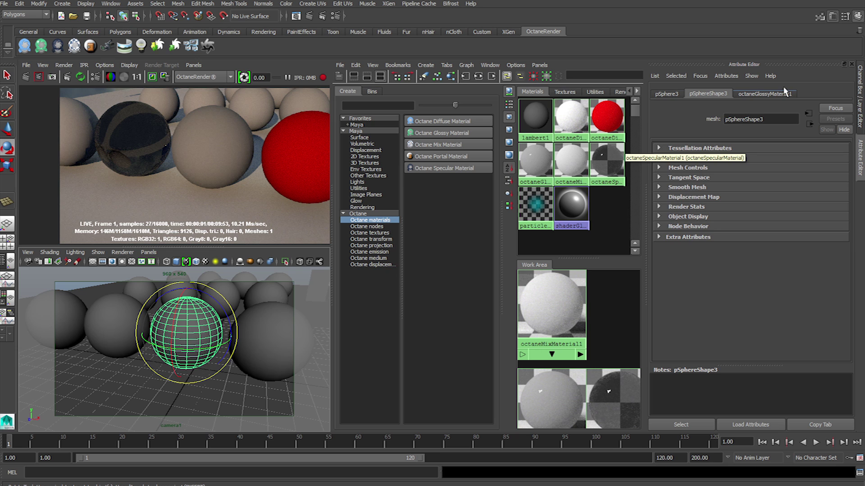
Set the diffuse colour of the second sphere's Octane glossy material to bright green
left_click(784, 92)
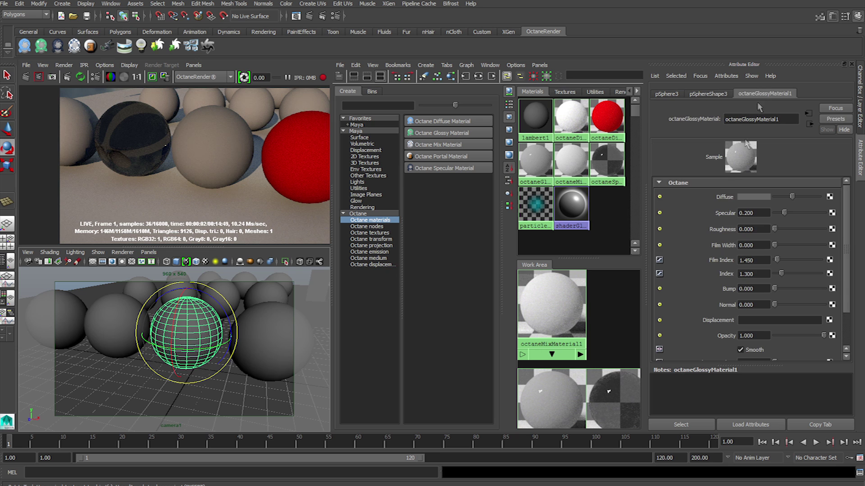
left_click(756, 197)
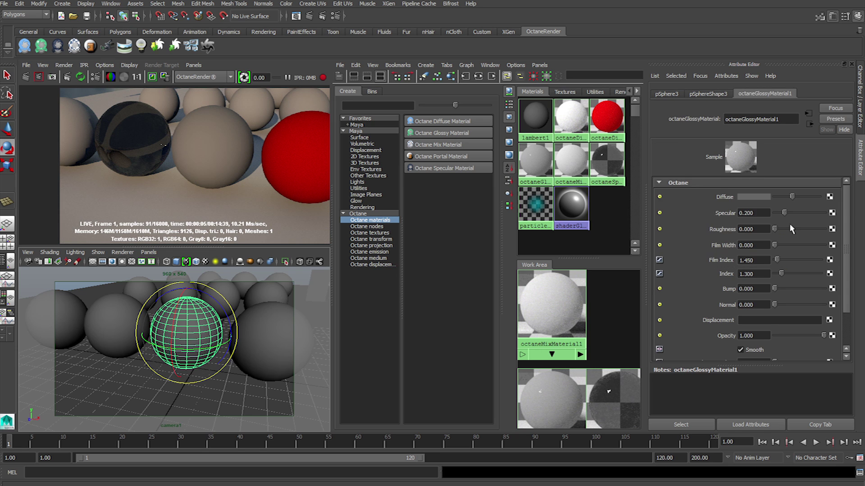
left_click(756, 197)
left_click_drag(831, 228, 830, 237)
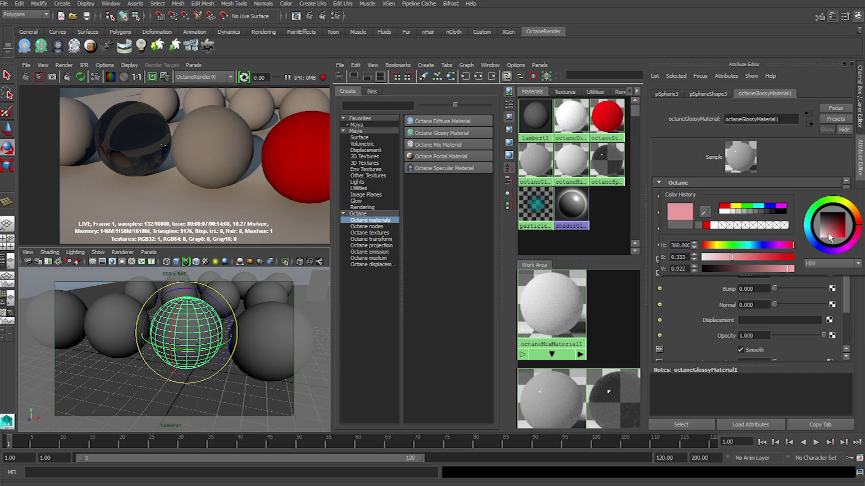
left_click(748, 205)
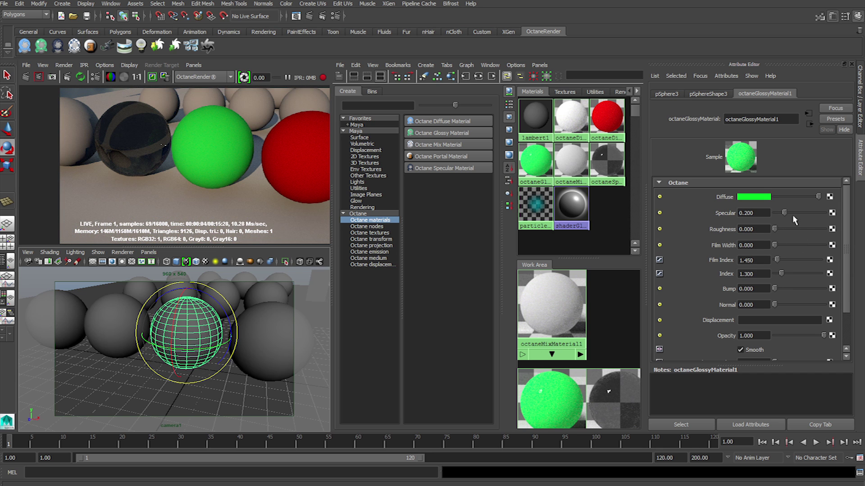
Raise the glossy material's specular to about 0.79, roughness to about 0.17 and index to about 4.69, refreshing the live render
left_click_drag(795, 216, 774, 228)
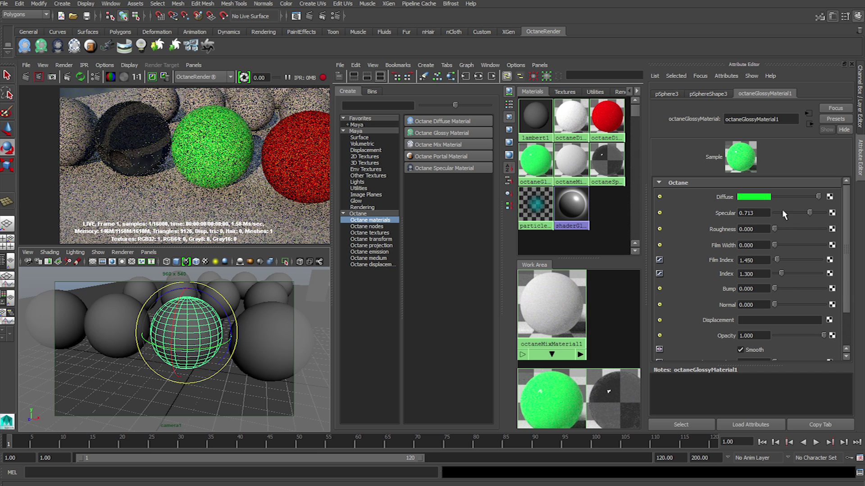
left_click(93, 78)
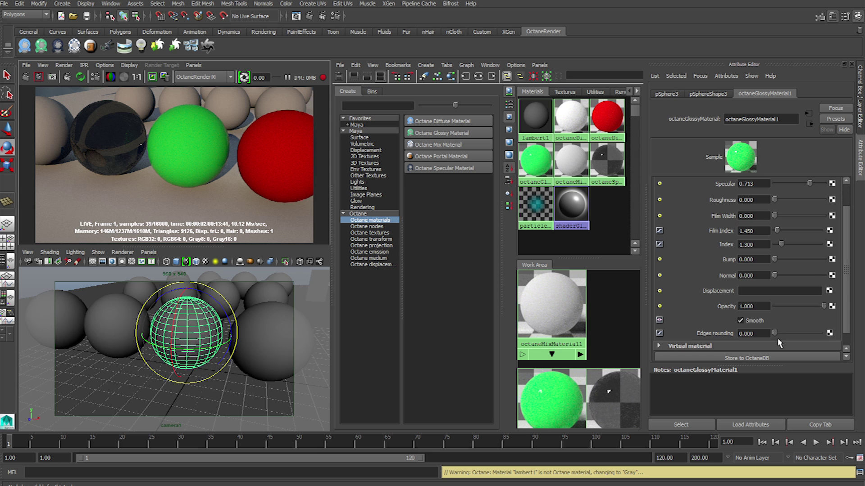
left_click_drag(781, 273, 801, 278)
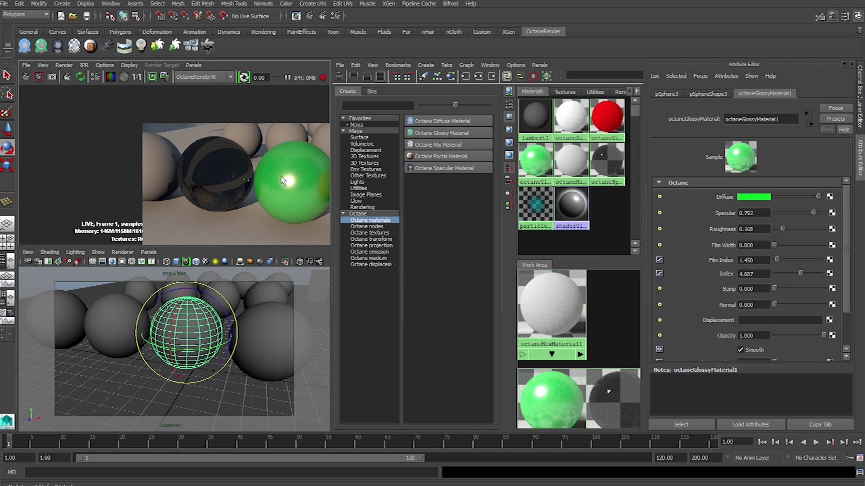
Set the third sphere's Octane specular material to white reflection and a transmission of 1.000
left_click(93, 352)
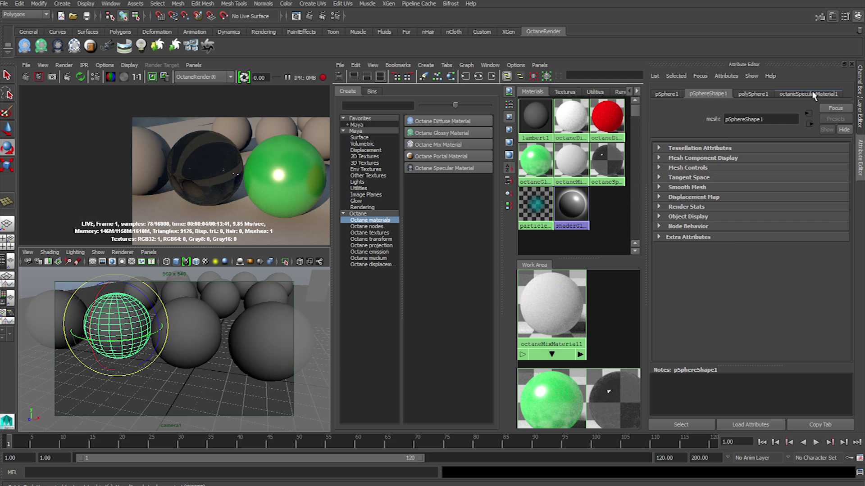
left_click(808, 94)
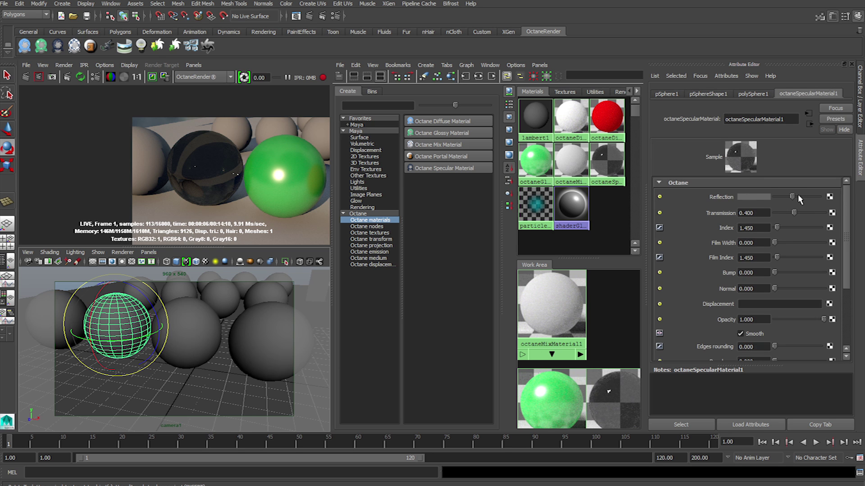
left_click_drag(791, 197, 819, 197)
left_click(760, 198)
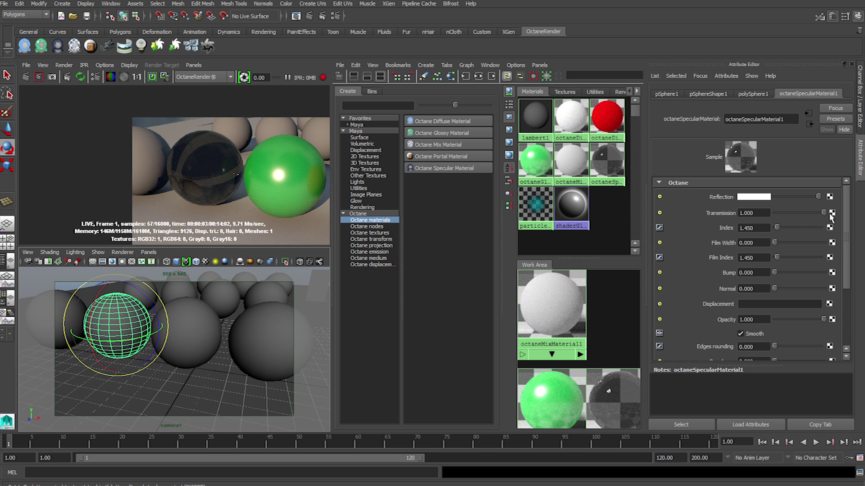
left_click_drag(794, 212, 824, 213)
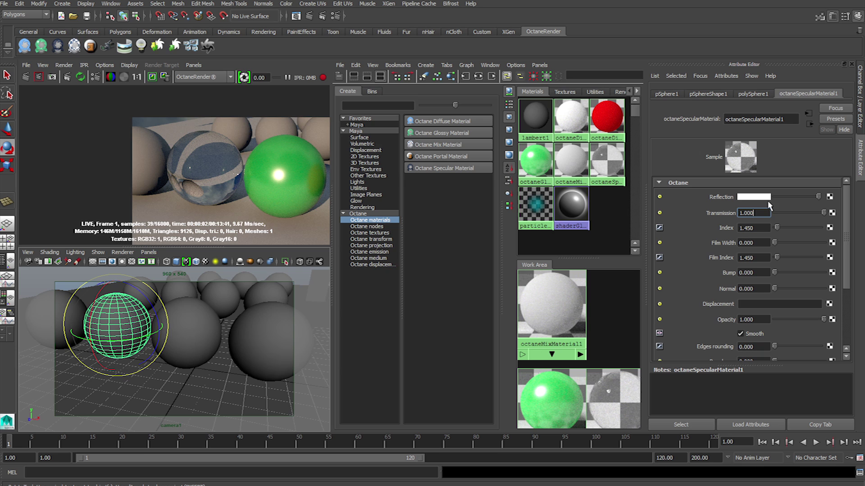
left_click(760, 213)
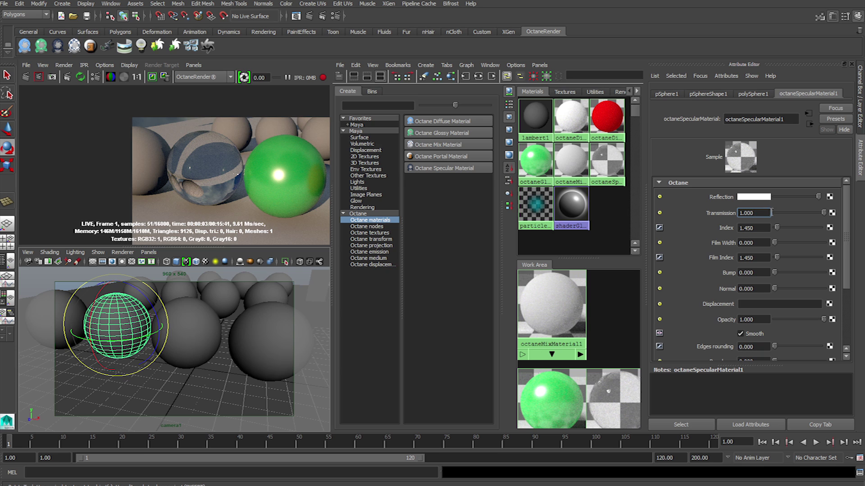
Map an Octane RGBSpectrum Texture to the specular material's transmission and set its RGB colour to red
left_click(832, 213)
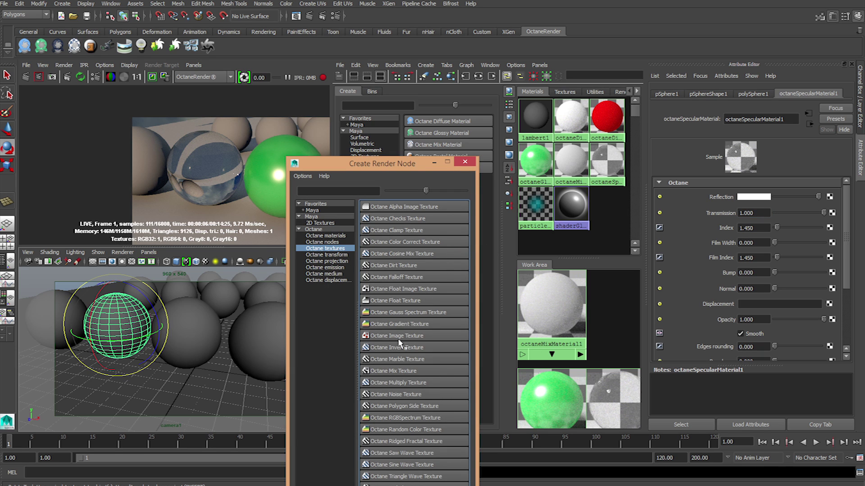
left_click(405, 421)
left_click(749, 150)
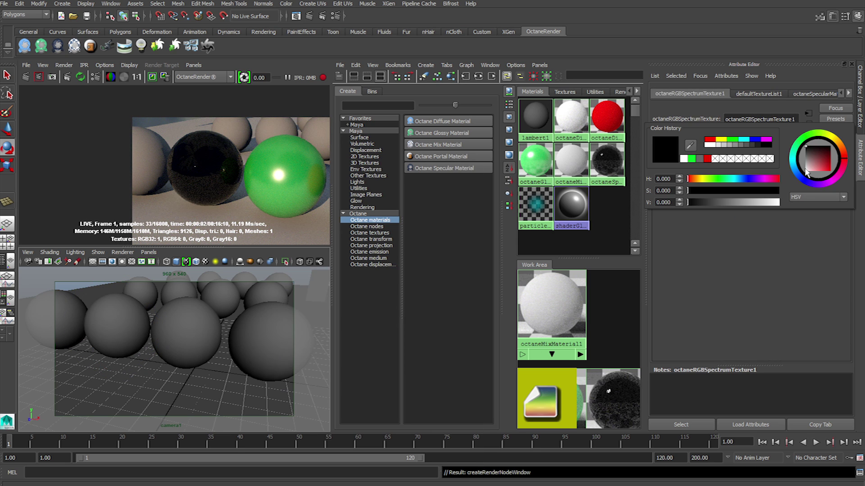
left_click(830, 170)
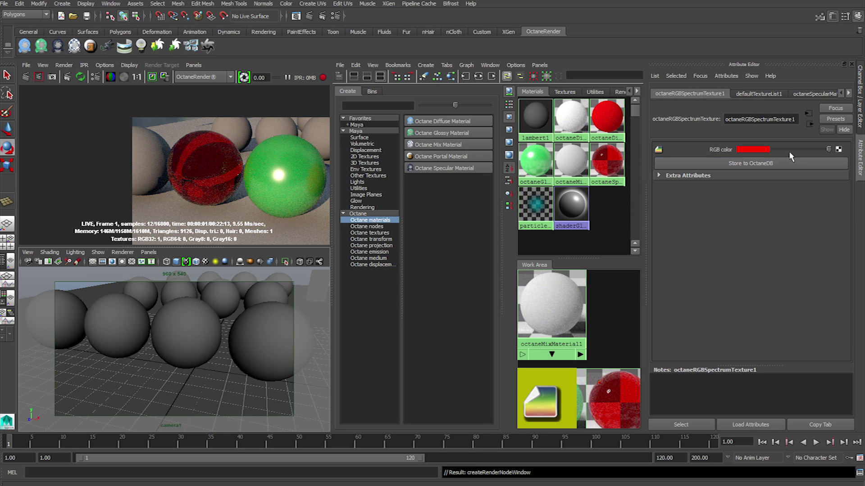
Set the specular material's index to about 2.13, roughness to about 0.02 and dispersion to about 0.038
left_click(813, 94)
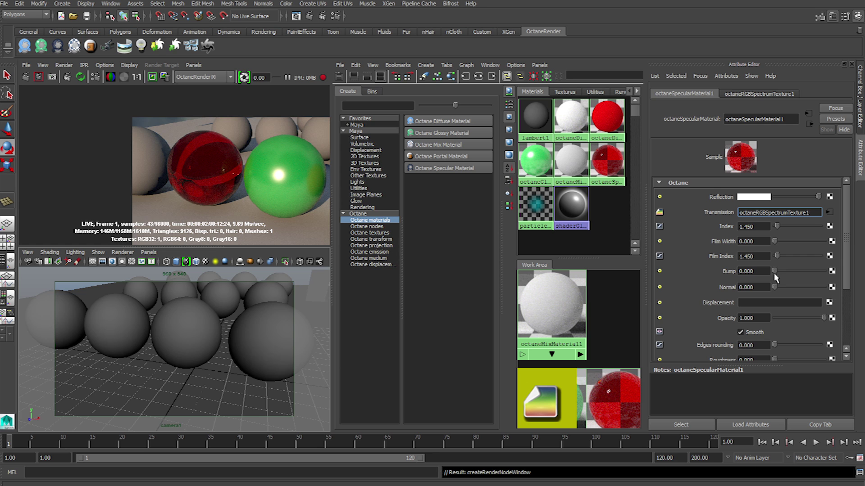
left_click_drag(800, 227, 781, 228)
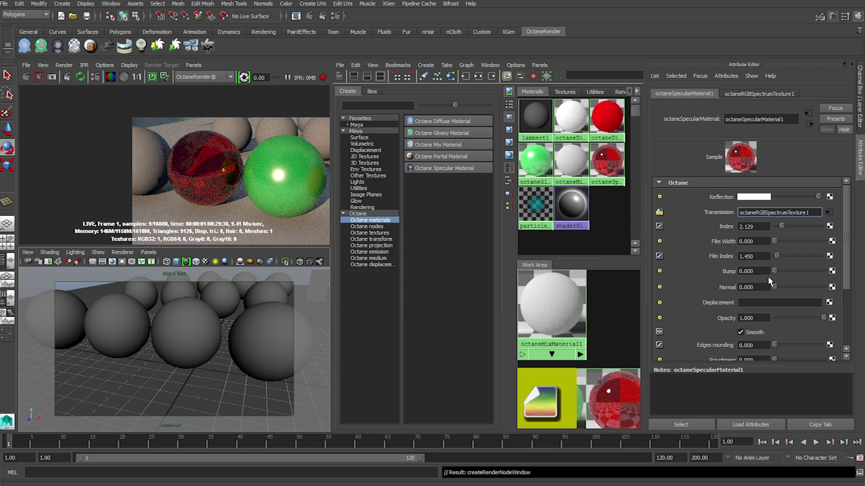
scroll(770, 314, "down", 3)
left_click_drag(774, 301, 791, 316)
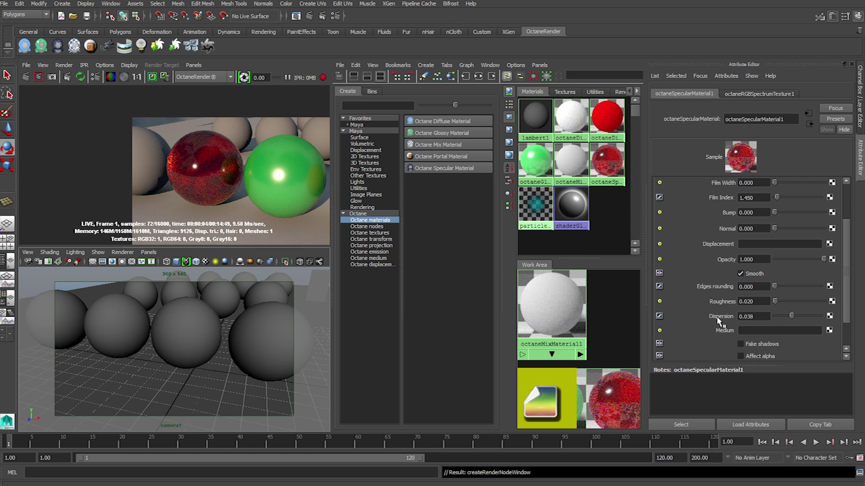
scroll(718, 253, "up", 2)
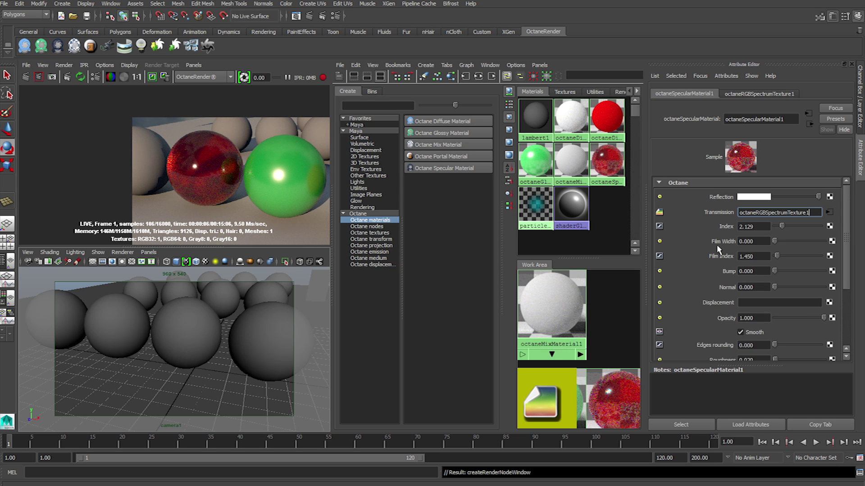
Lower the red specular material's index to about 1.45 and enable its fake shadows
left_click(777, 227)
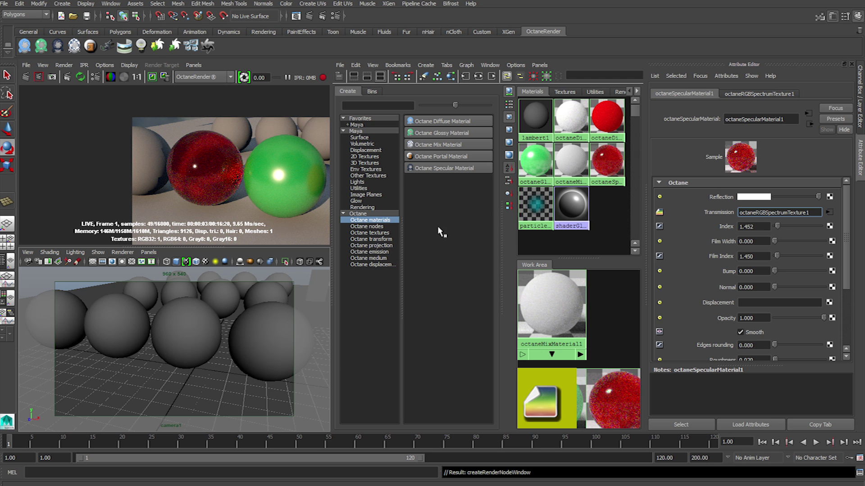
key("Tab")
scroll(752, 299, "down", 1)
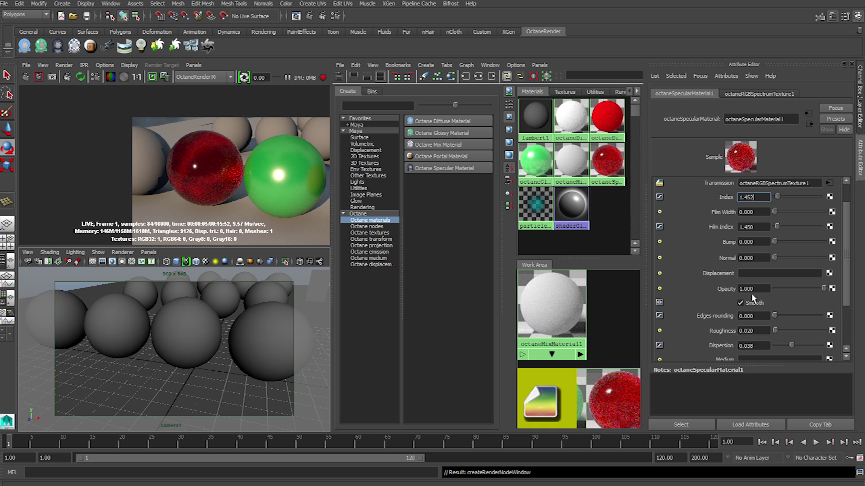
scroll(752, 298, "down", 4)
scroll(174, 177, "up", 1)
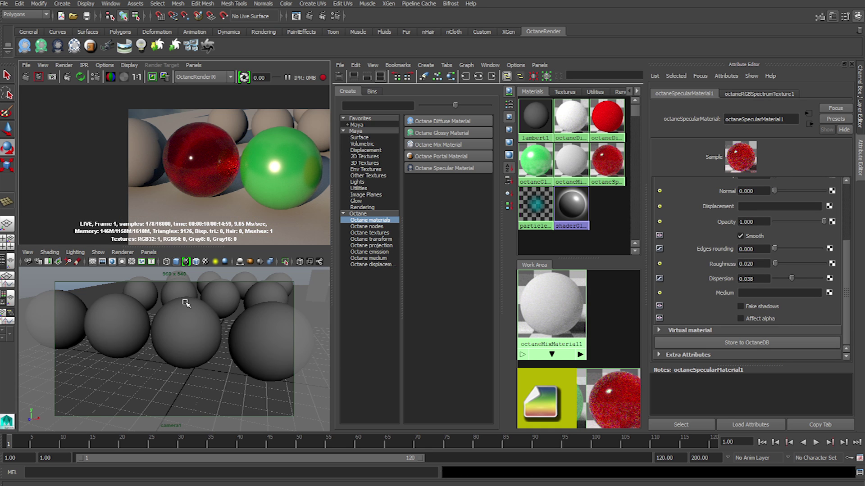
left_click(185, 303)
left_click_drag(185, 303, 140, 334, "alt")
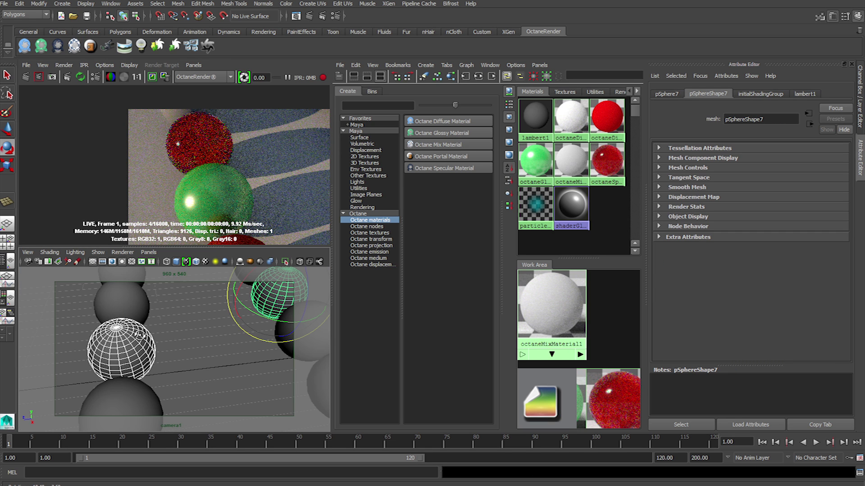
left_click(140, 334)
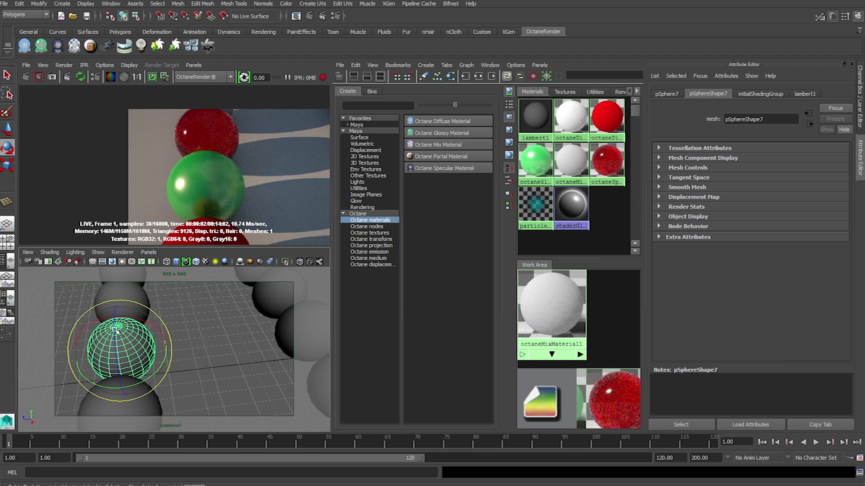
left_click(121, 296)
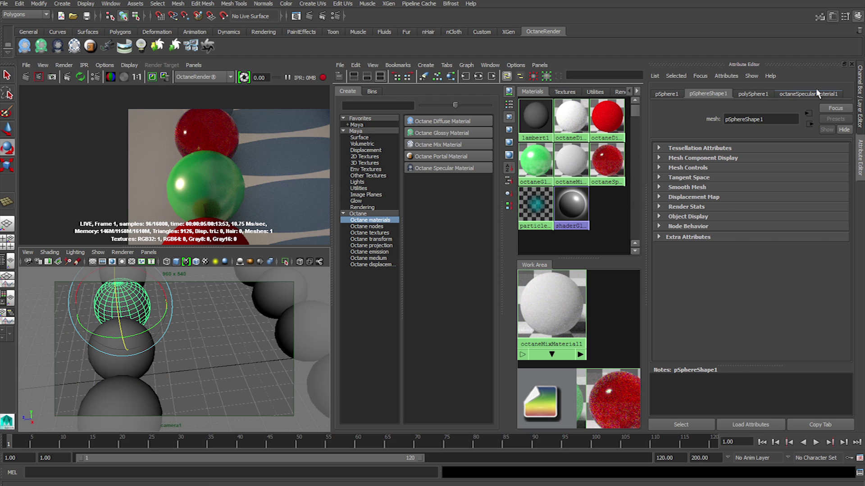
left_click(817, 94)
left_click(740, 307)
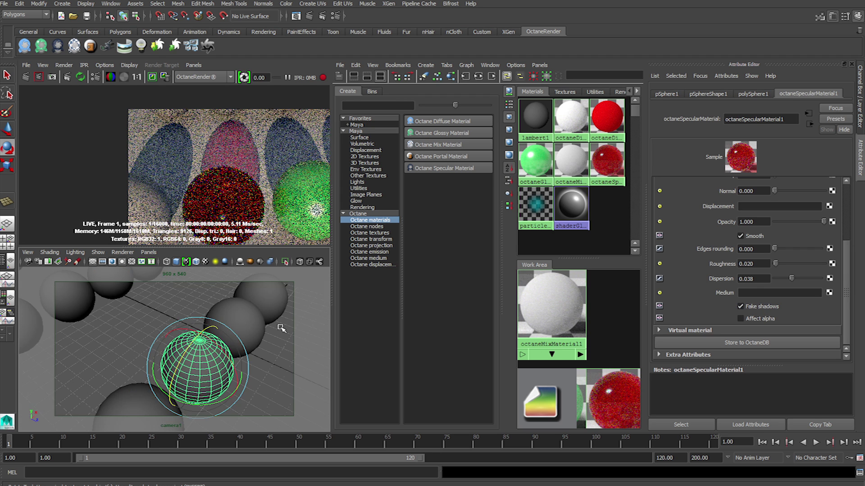
Give the end sphere's mix material an Octane Glossy Material as Material 1 and an Octane Specular Material as Material 2
left_click_drag(280, 327, 249, 314, "alt")
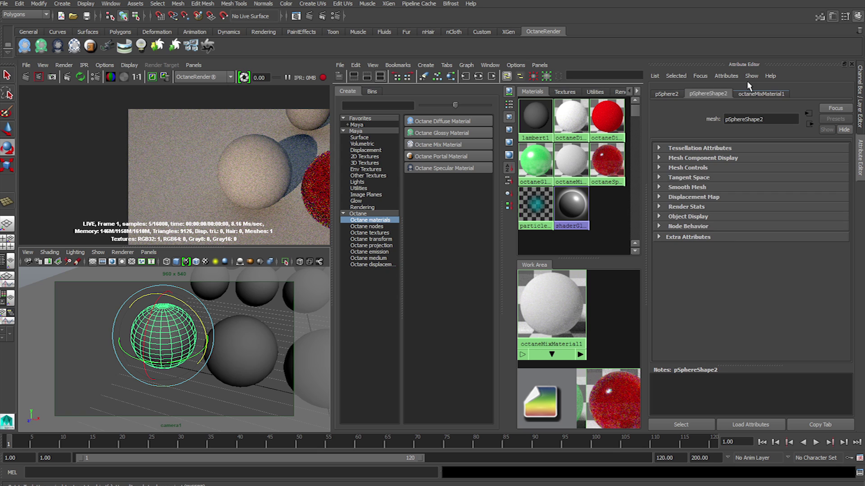
left_click(753, 93)
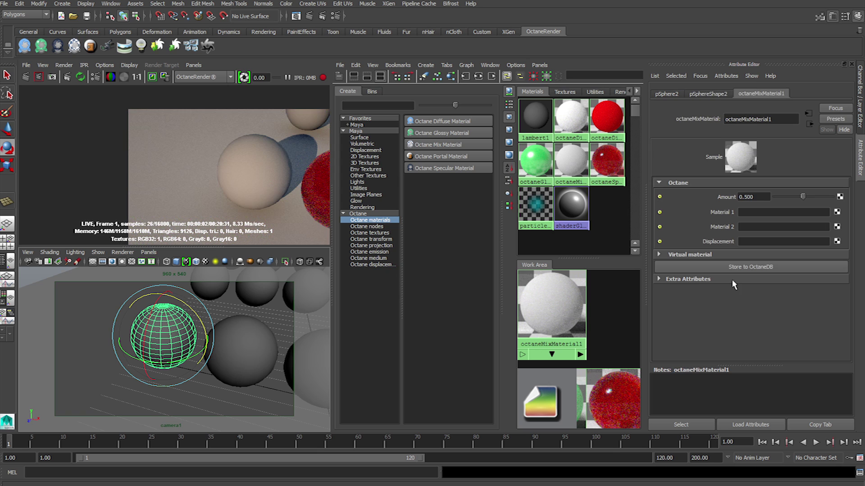
left_click(836, 226)
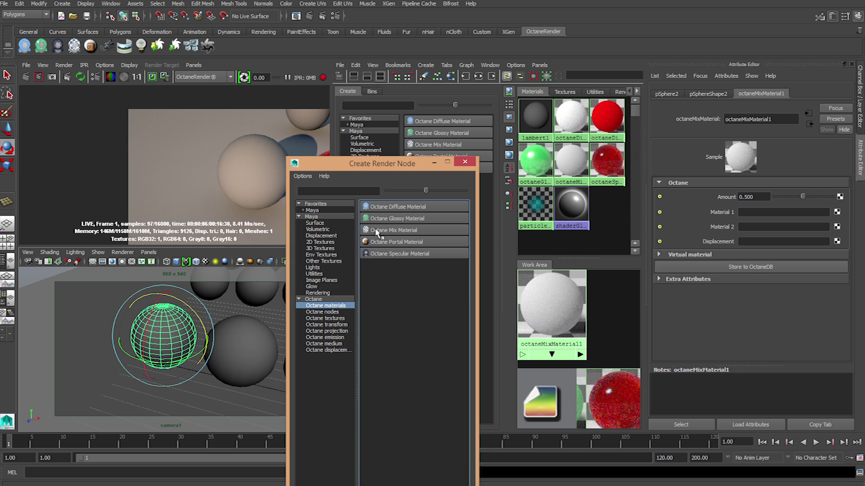
left_click(377, 219)
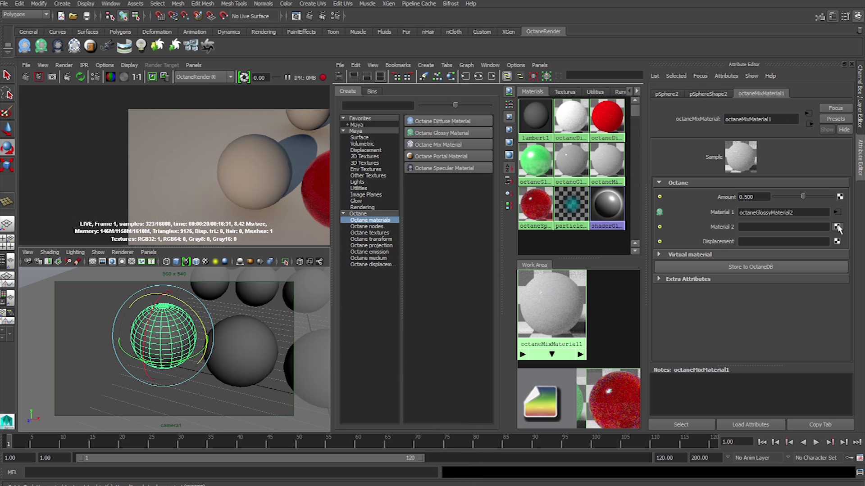
left_click(836, 226)
left_click(388, 254)
Set the new specular material's reflection to white and map an Octane RGBSpectrum Texture to its transmission
left_click(753, 197)
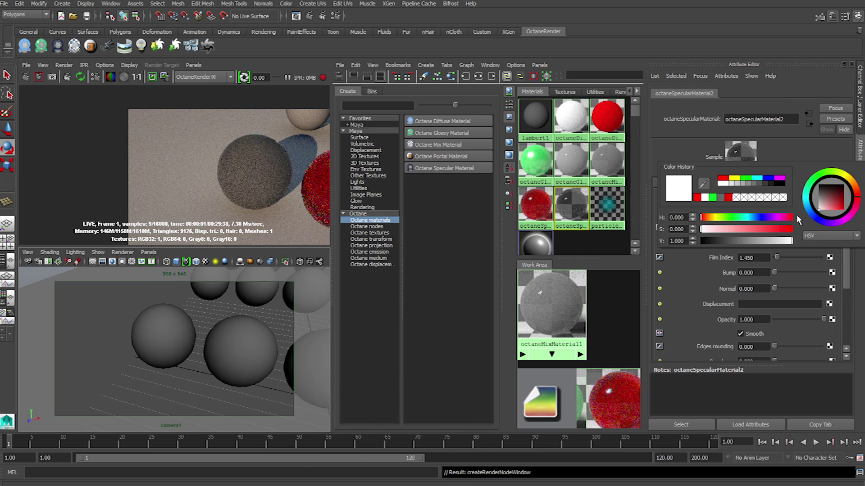
left_click(829, 197)
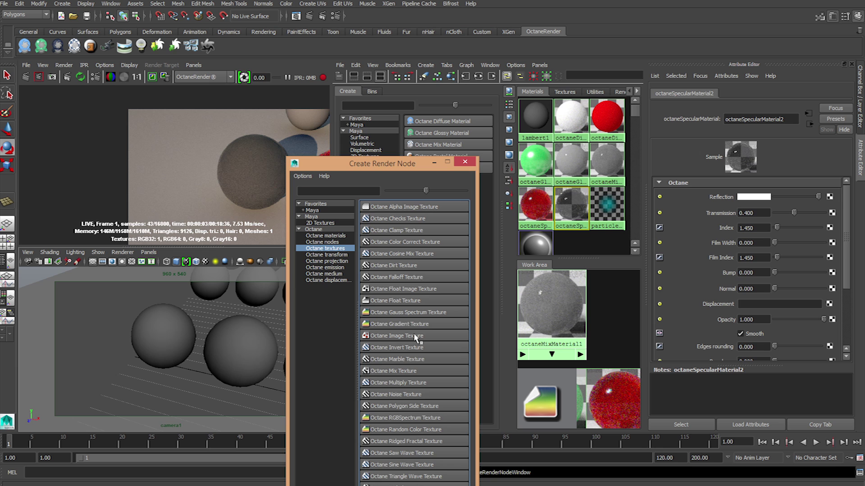
left_click(405, 418)
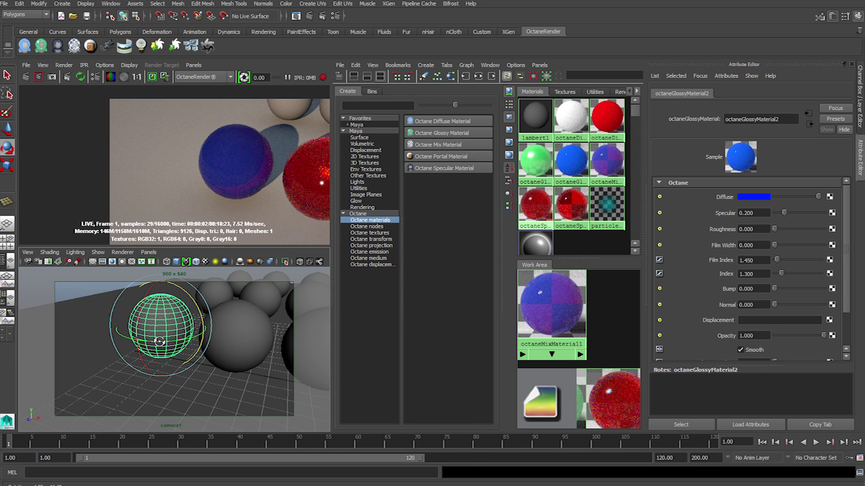
Reselect the sphere with the mix material and set the mix amount to about 0.30
left_click_drag(153, 351, 299, 308, "alt")
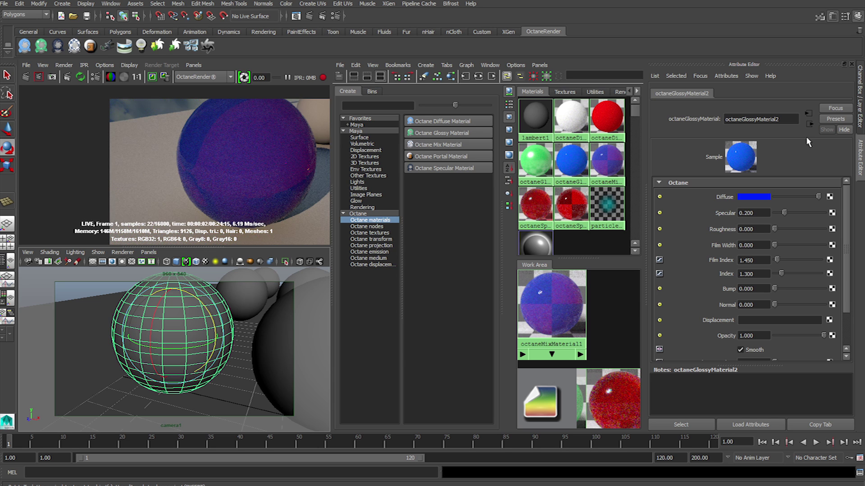
left_click(135, 321)
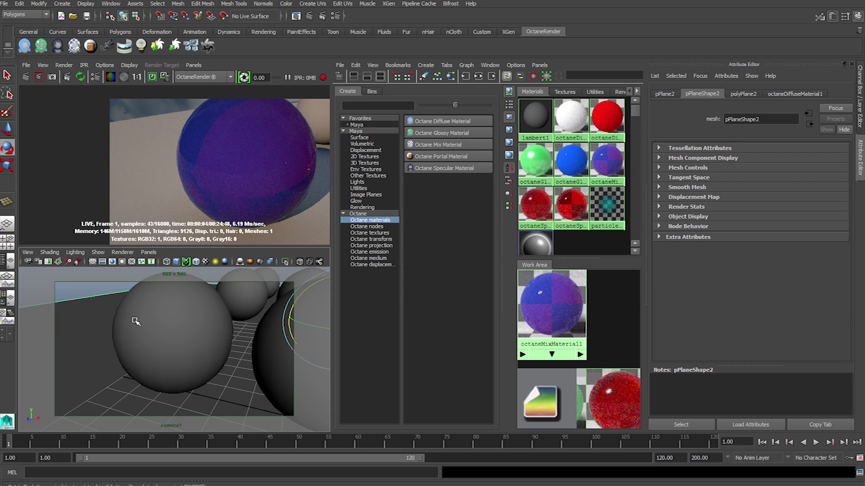
left_click(135, 321)
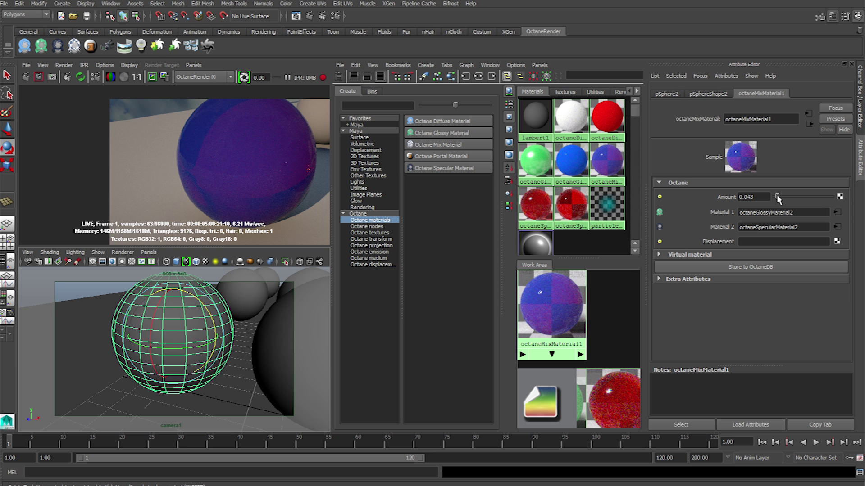
mouse_move(778, 199)
left_mouse_down()
mouse_move(818, 199)
mouse_move(791, 199)
left_mouse_up()
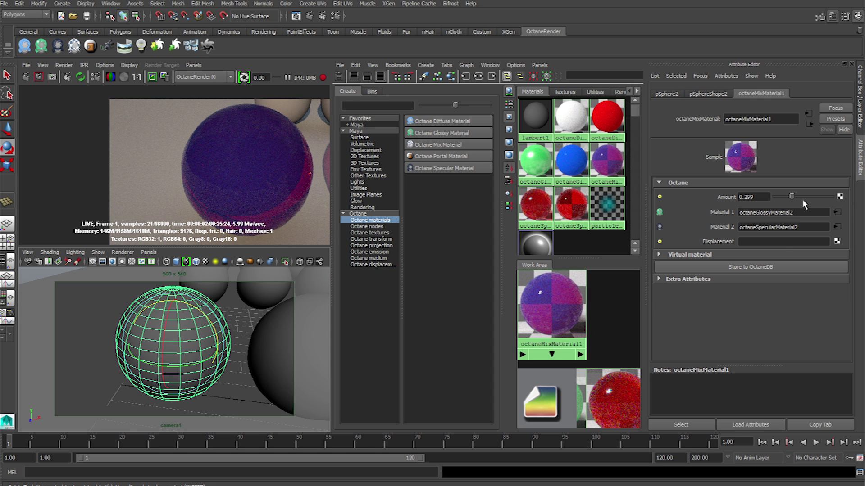
Map an Octane Falloff Texture to the mix amount, with normal about 0.04, grazing about 0.57 and falloff index about 2.08
left_click(839, 197)
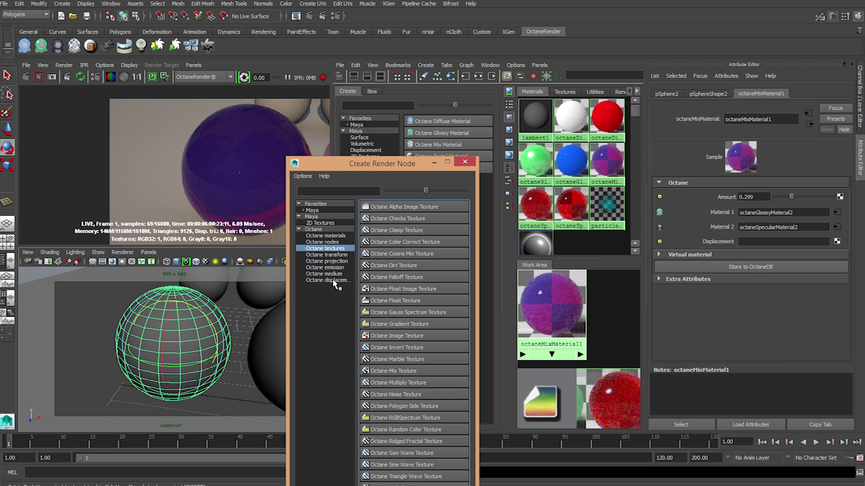
left_click(397, 277)
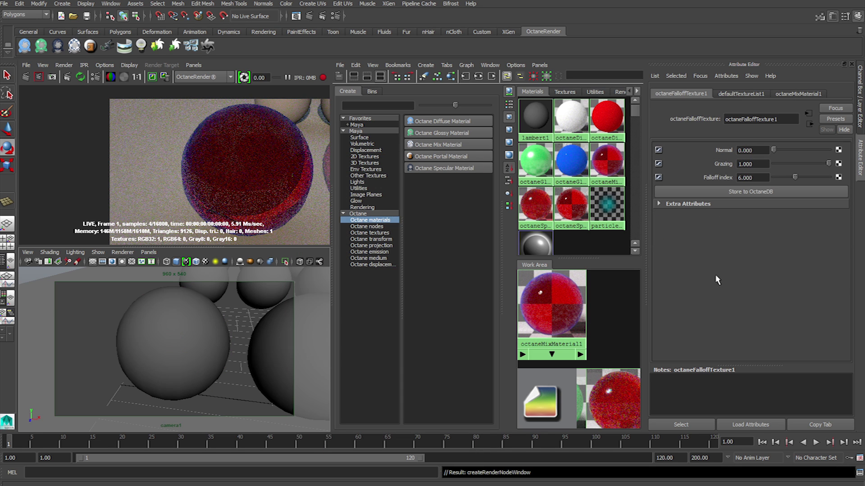
mouse_move(795, 177)
left_mouse_down()
mouse_move(803, 186)
mouse_move(781, 180)
left_mouse_up()
left_click_drag(828, 164, 804, 165)
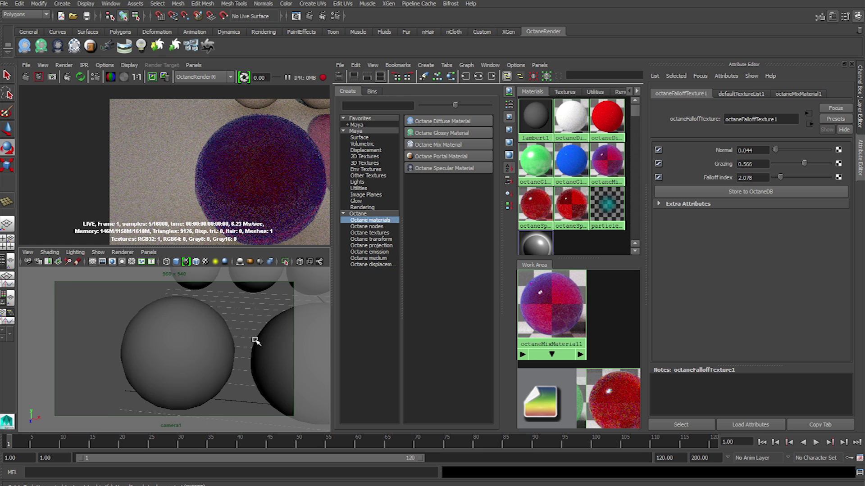
Change the red diffuse sphere's material colour to purple
left_click_drag(255, 340, 207, 337, "alt")
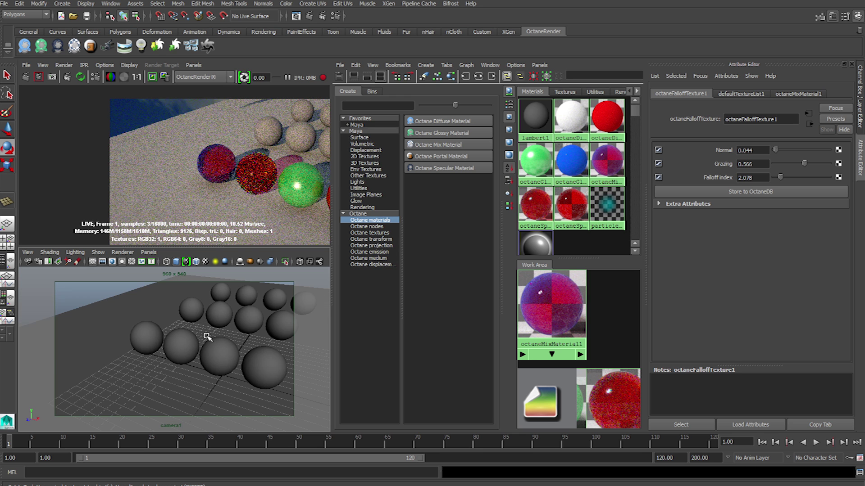
middle_click_drag(207, 337, 158, 328, "alt")
right_click_drag(158, 329, 180, 333, "alt")
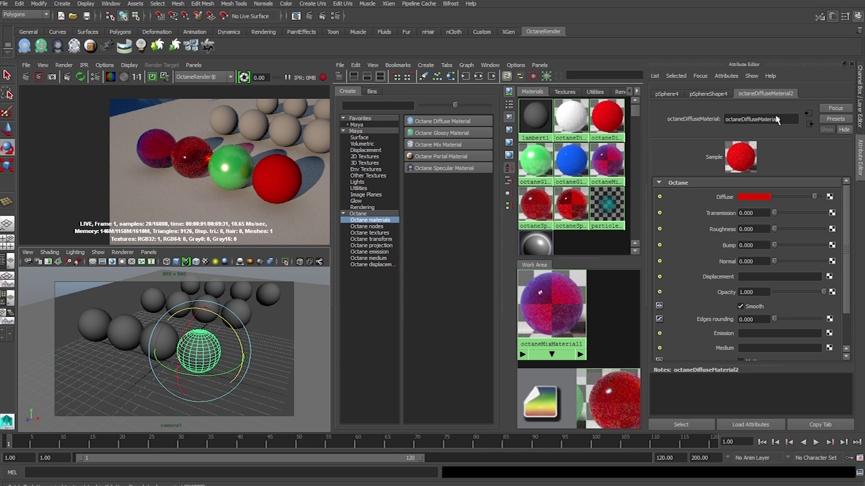
left_click(770, 197)
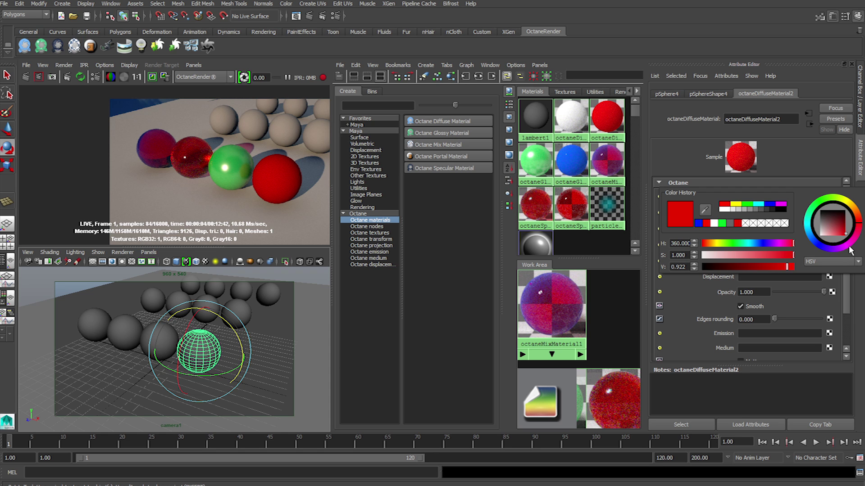
left_click_drag(848, 247, 835, 250)
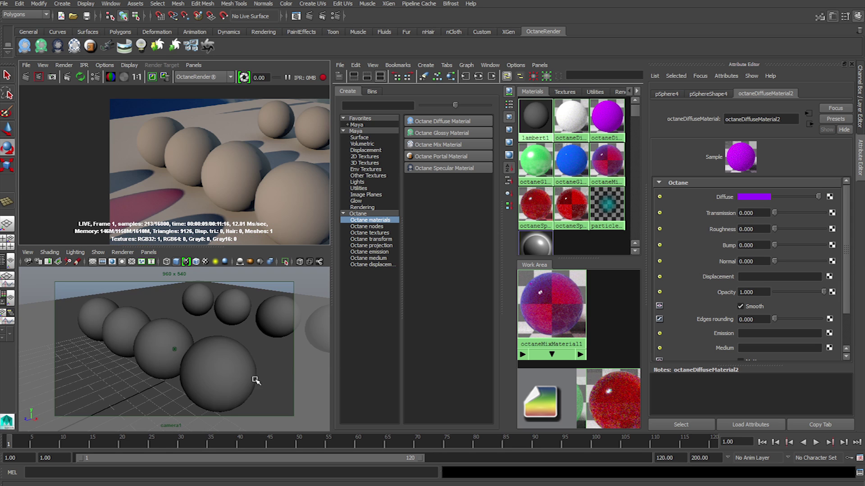
Assign a new Octane Glossy Material to the nearest sphere of the next row and name the material marble
left_click_drag(253, 369, 256, 372, "alt")
middle_click_drag(256, 373, 259, 369, "alt")
scroll(259, 369, "down", 4)
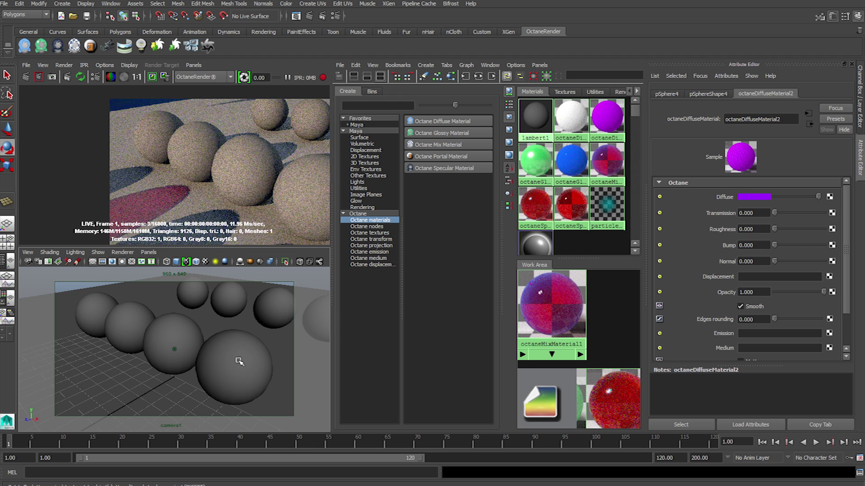
left_click(226, 361)
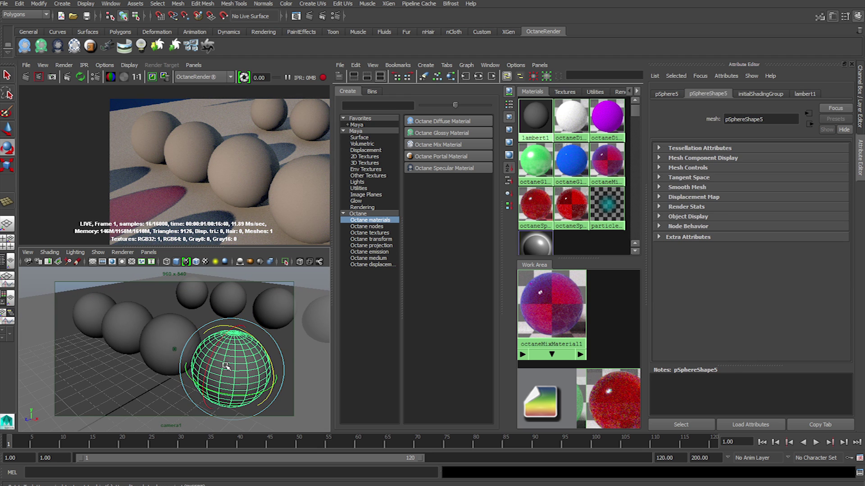
right_click_drag(226, 366, 136, 348)
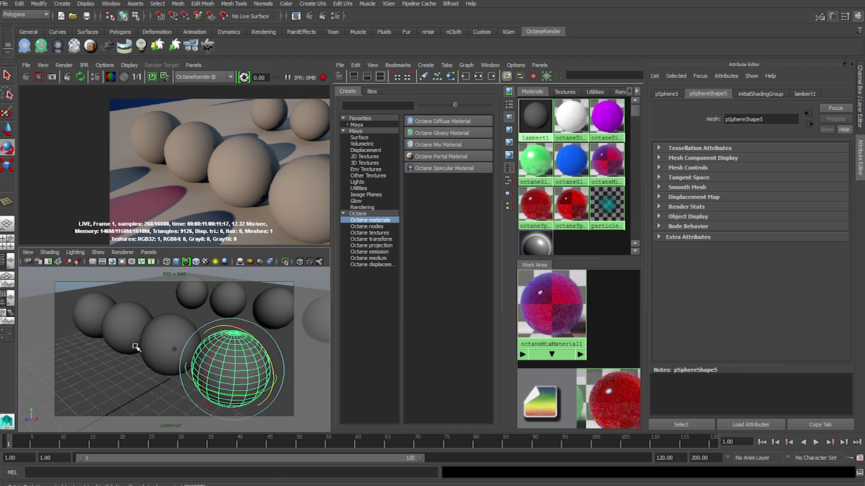
right_click_drag(243, 355, 105, 408)
right_click_drag(251, 376, 251, 380)
left_click(440, 133)
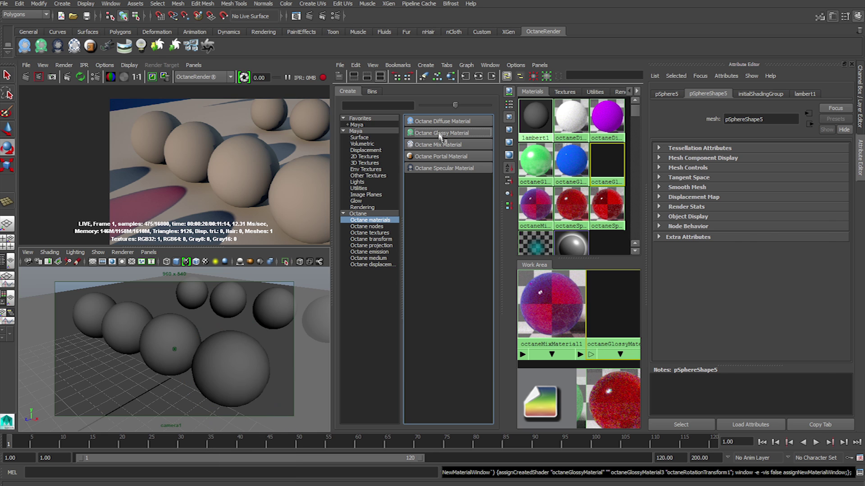
type("marble")
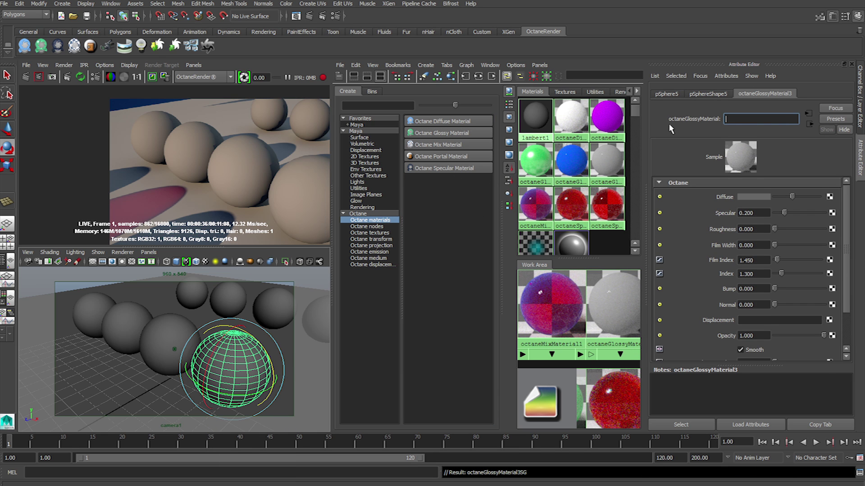
key("Return")
Map an Octane Marble Texture to the marble material's diffuse attribute
left_click(830, 197)
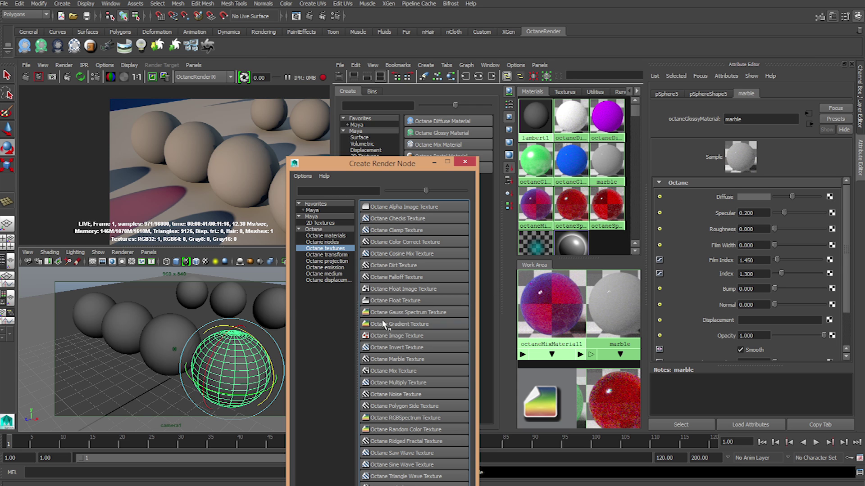
left_click(398, 359)
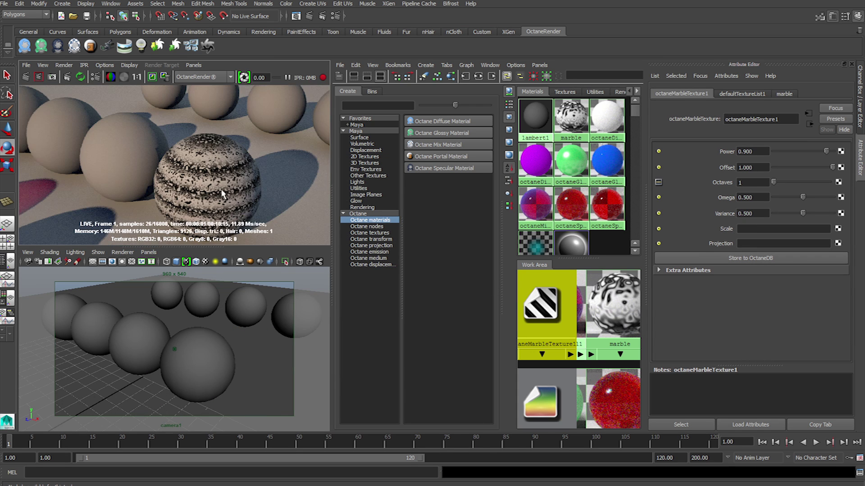
Set the marble texture's power to 1.000, offset to about 0.87, octaves to 14, omega to about 0.71 and variance to about 0.60
scroll(207, 323, "up", 3)
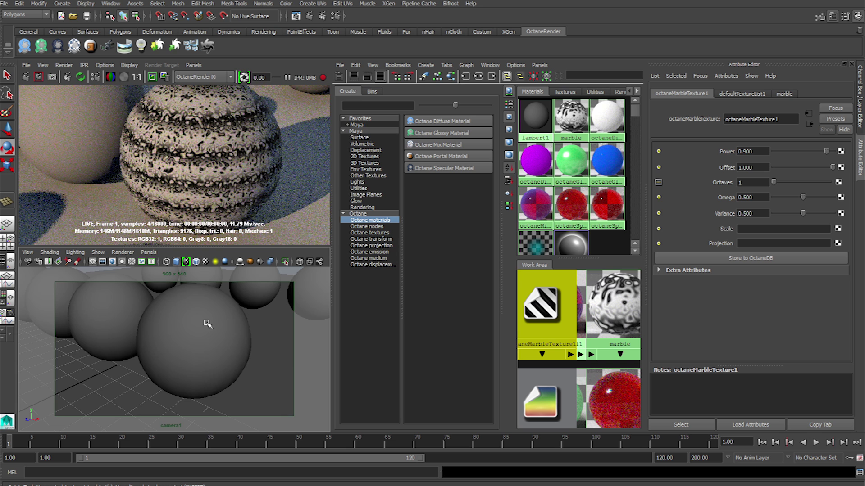
scroll(207, 324, "up", 2)
middle_click_drag(205, 334, 247, 344, "alt")
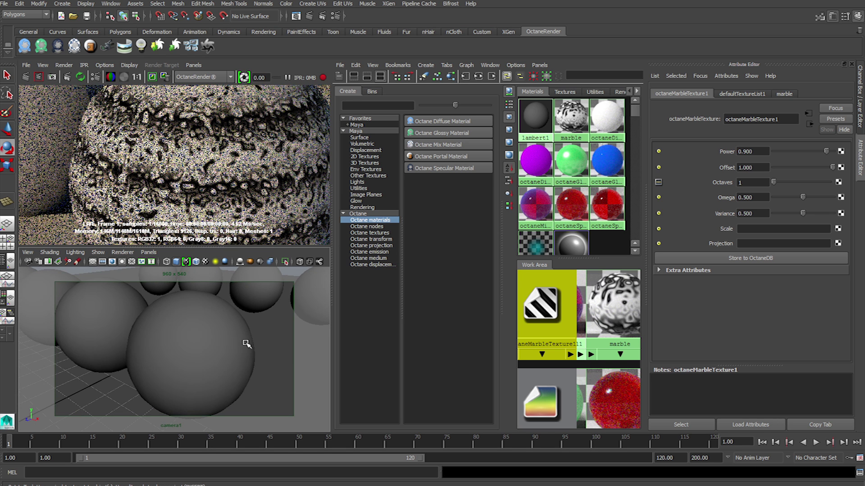
left_click_drag(825, 152, 815, 194)
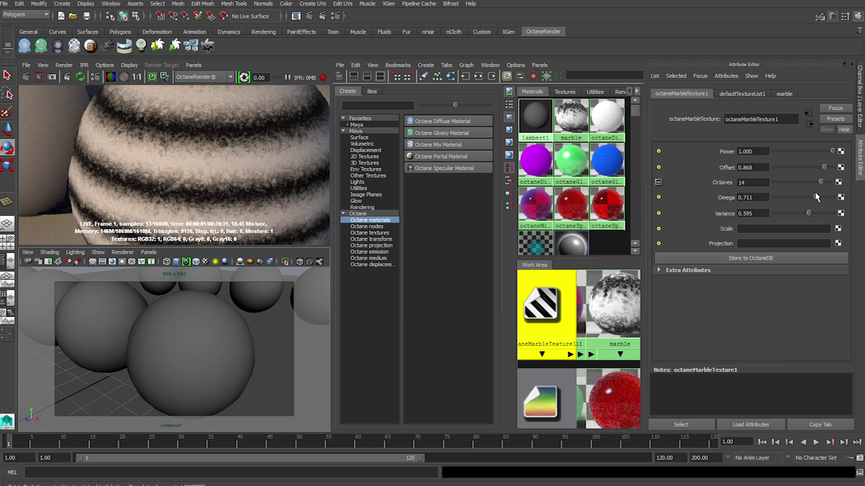
Map an Octane Transform 2D to the marble texture's scale, with scale 5 and 10 and translation 1 and 2
left_click(837, 229)
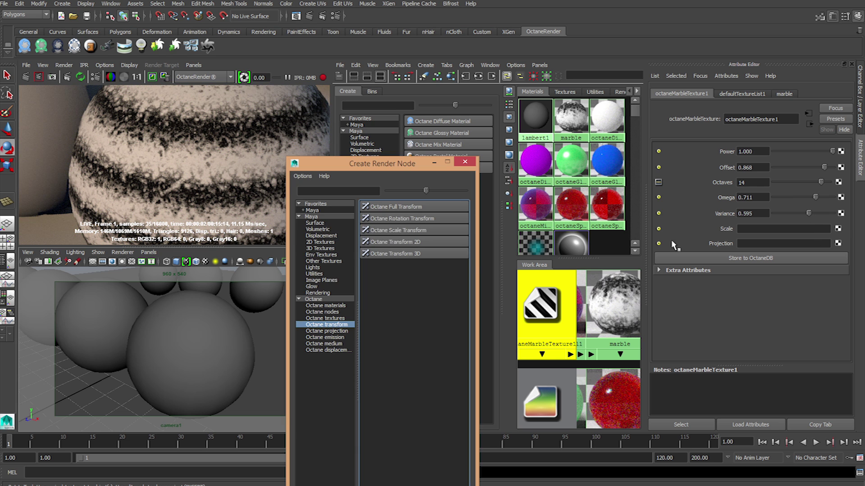
left_click(397, 242)
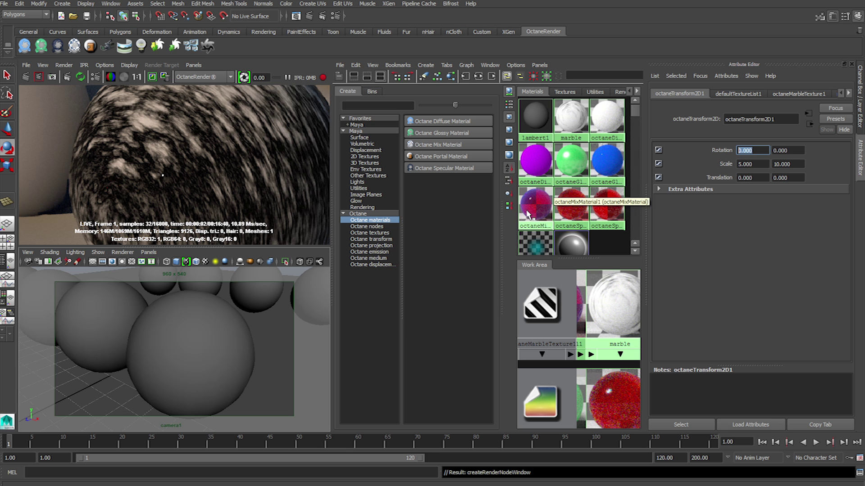
left_click_drag(763, 180, 743, 179)
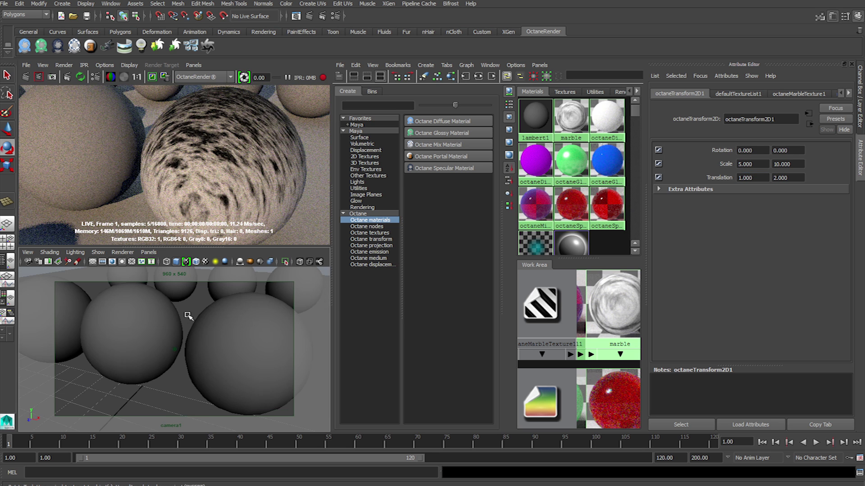
Assign a new Octane Glossy Material to the plain sphere beside the marble sphere
middle_click_drag(187, 315, 180, 324, "alt")
left_click_drag(180, 325, 210, 324, "alt")
left_click(156, 328)
right_click_drag(154, 328, 154, 458)
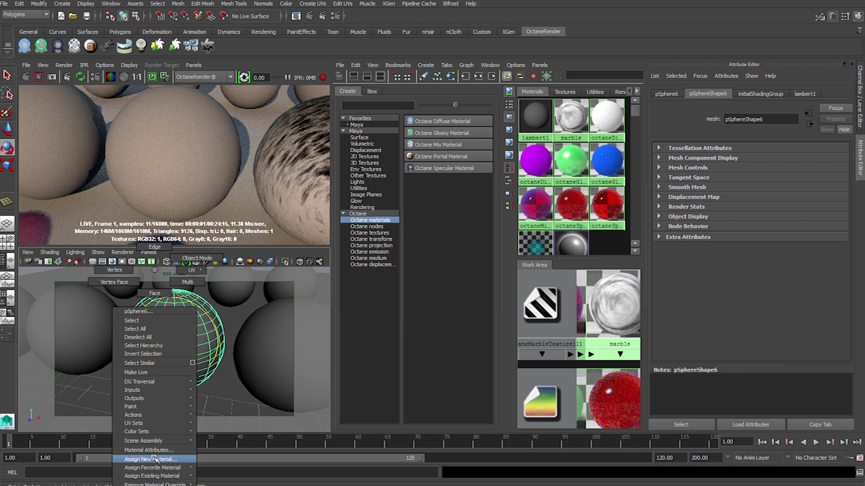
left_click(155, 459)
left_click(290, 176)
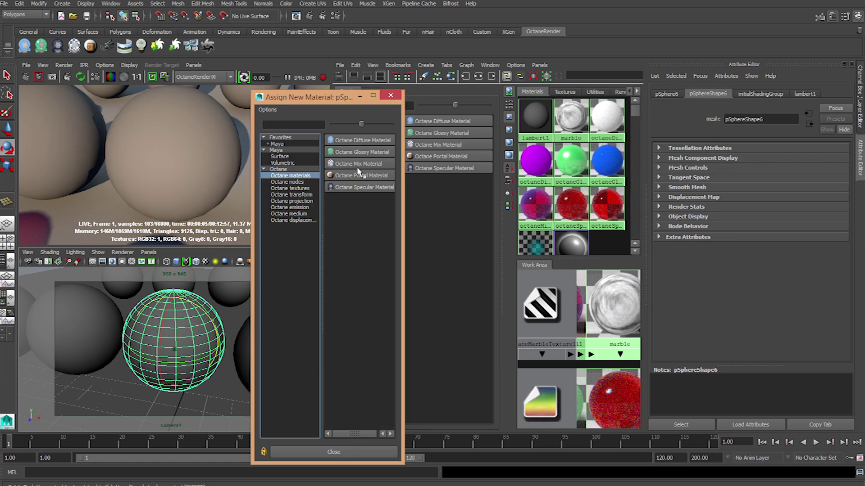
left_click(356, 152)
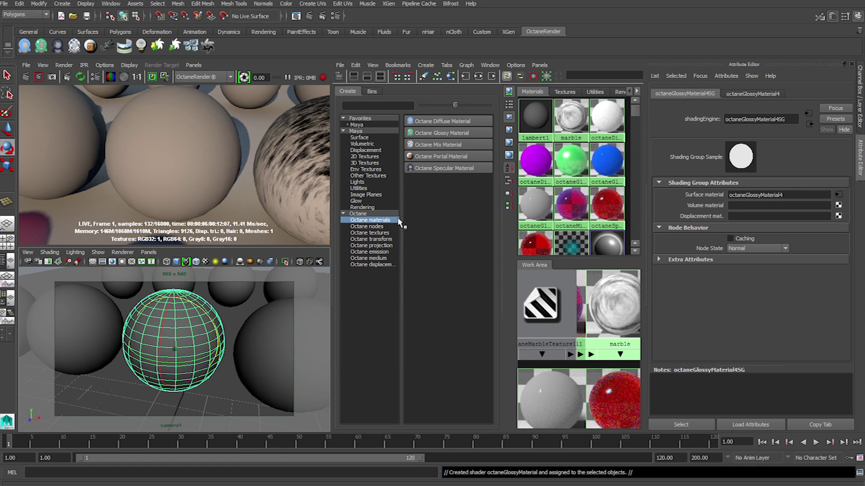
Map an Octane Ridged Fractal Texture to the new glossy material's diffuse attribute, raising its power and lowering its offset
left_click(837, 196)
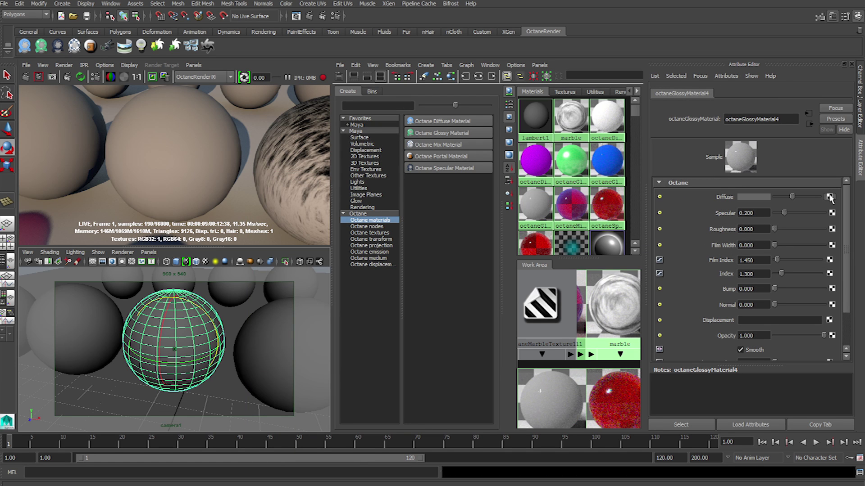
left_click(830, 197)
left_click(426, 294)
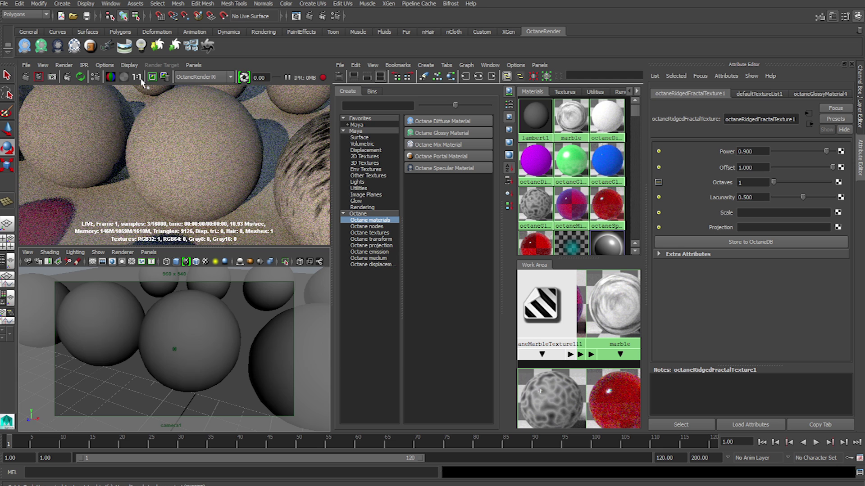
left_click(136, 77)
left_click_drag(831, 151, 850, 148)
left_click_drag(832, 167, 823, 201)
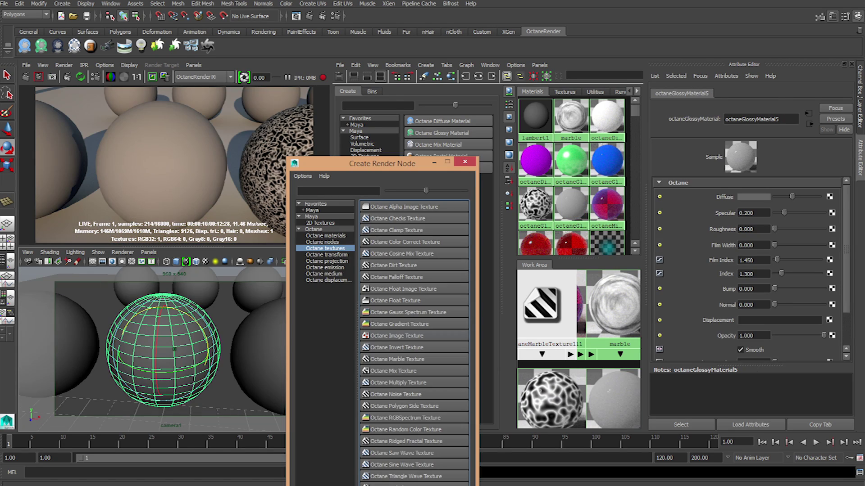
Map an Octane Turbulence Texture to the next sphere's glossy diffuse, with power 1.000, offset about 0.58, octaves 16 and omega about 0.69
left_click(397, 485)
scroll(222, 355, "up", 3)
middle_click_drag(205, 355, 232, 356, "alt")
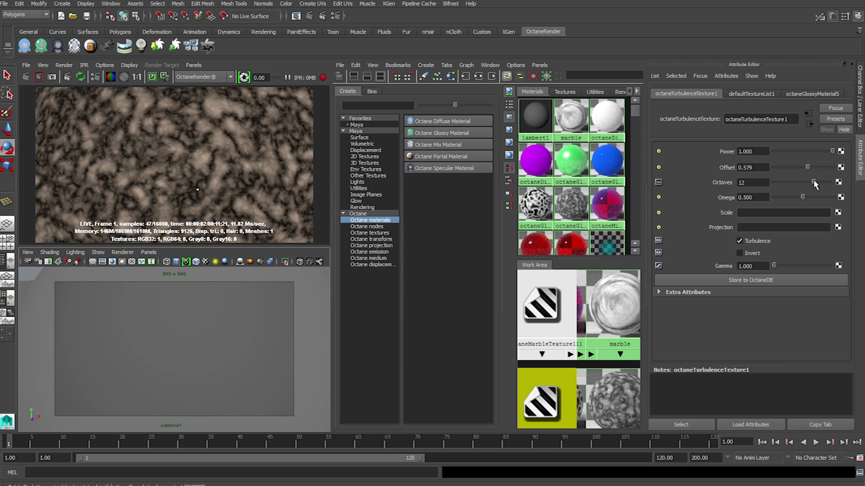
left_click_drag(814, 183, 780, 182)
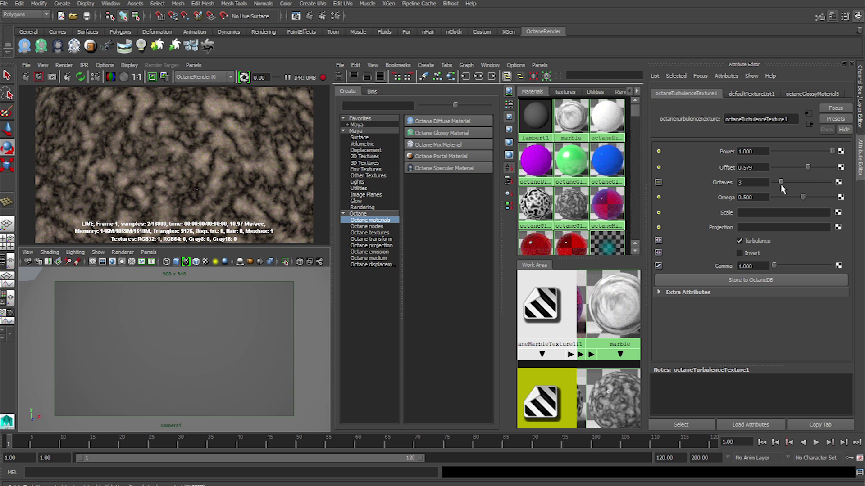
left_click(828, 182)
left_click(813, 197)
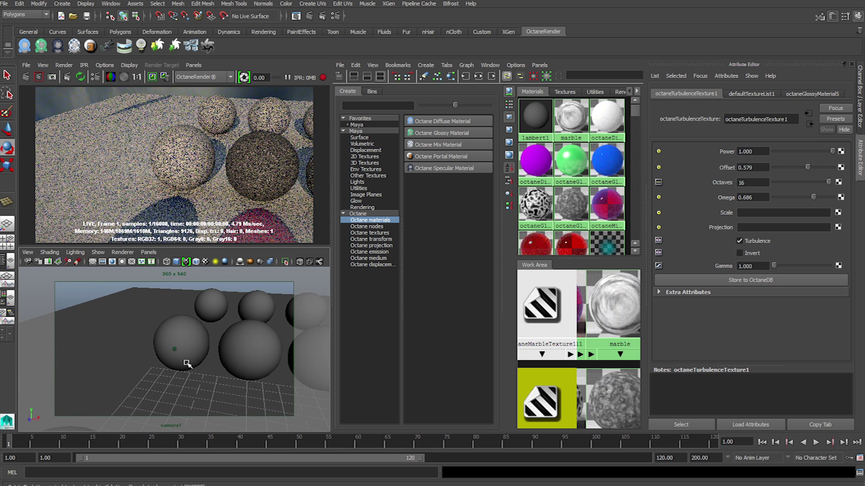
Assign a new Octane Mix Material to the last plain sphere in the marble sphere's row
scroll(187, 364, "up", 6)
left_click(178, 338)
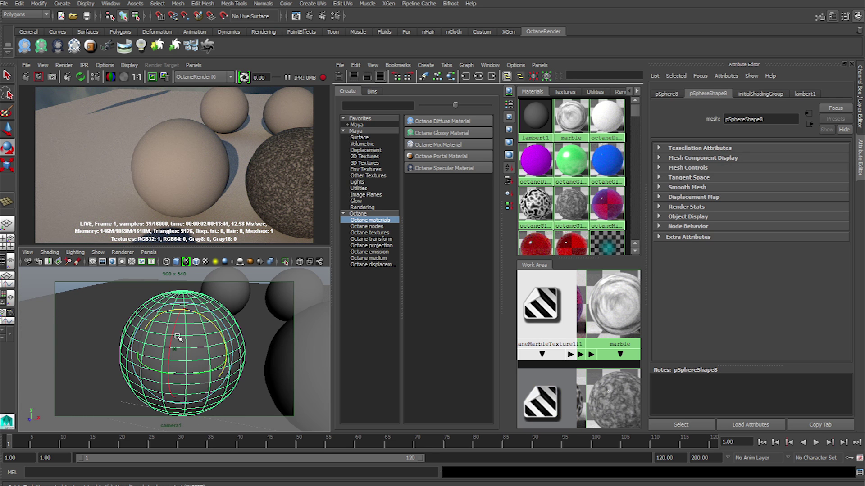
right_click_drag(180, 340, 174, 460)
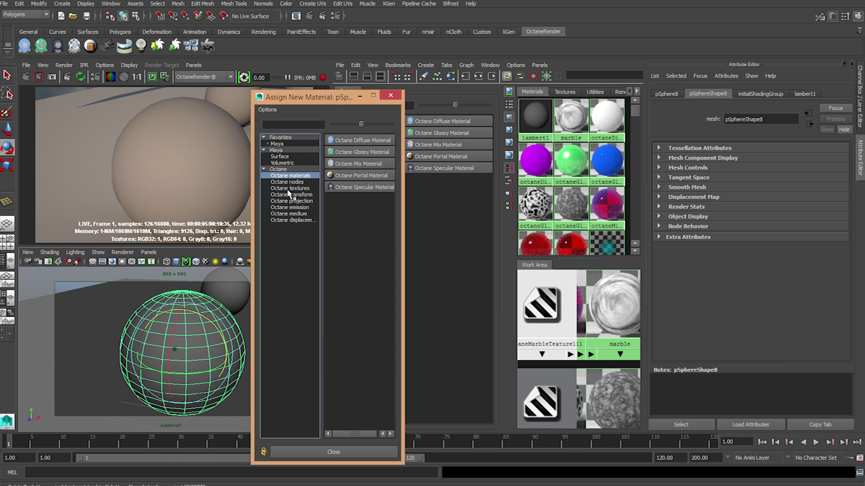
left_click(368, 168)
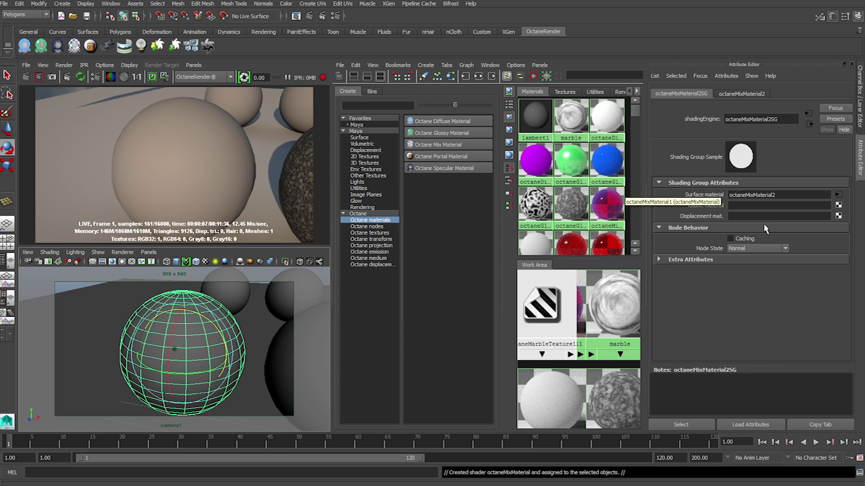
Add an Octane Glossy Material as the mix's Material 1 and map an Octane Turbulence Texture to its diffuse attribute
left_click(837, 212)
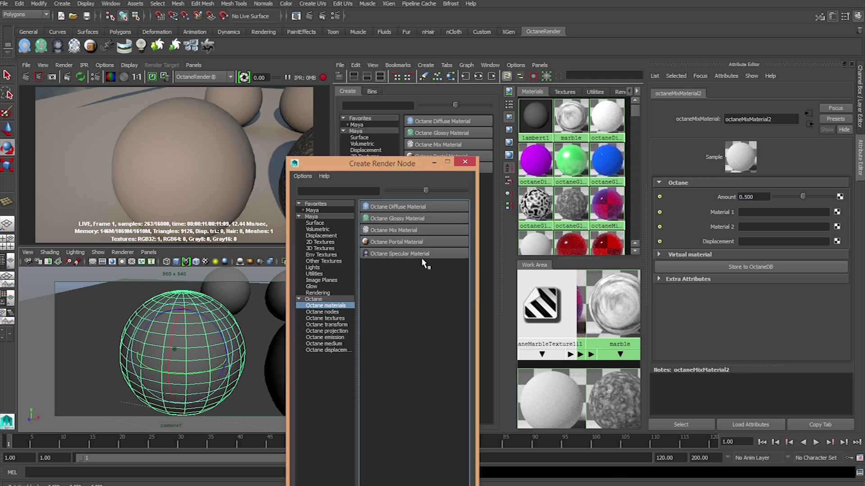
left_click(412, 218)
left_click(829, 197)
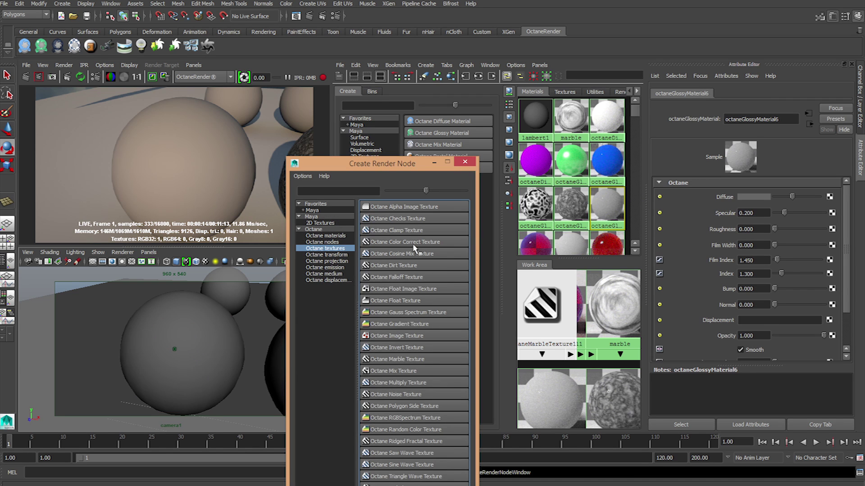
left_click(396, 485)
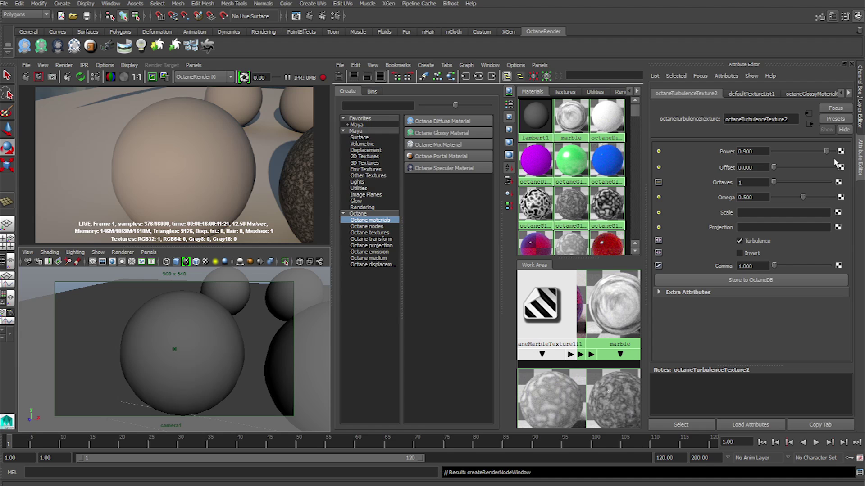
Add an Octane Glossy Material with an Octane Ridged Fractal diffuse texture as the mix's Material 2, and refresh the live render
left_click(162, 354)
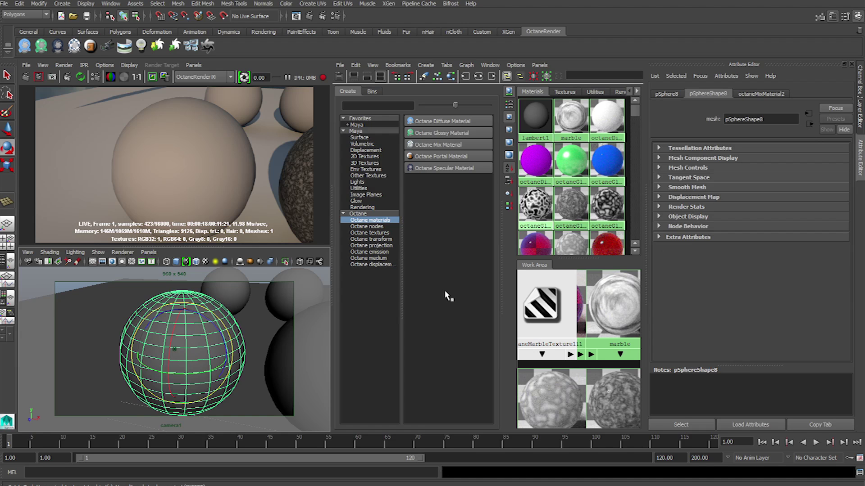
left_click(761, 93)
left_click(837, 227)
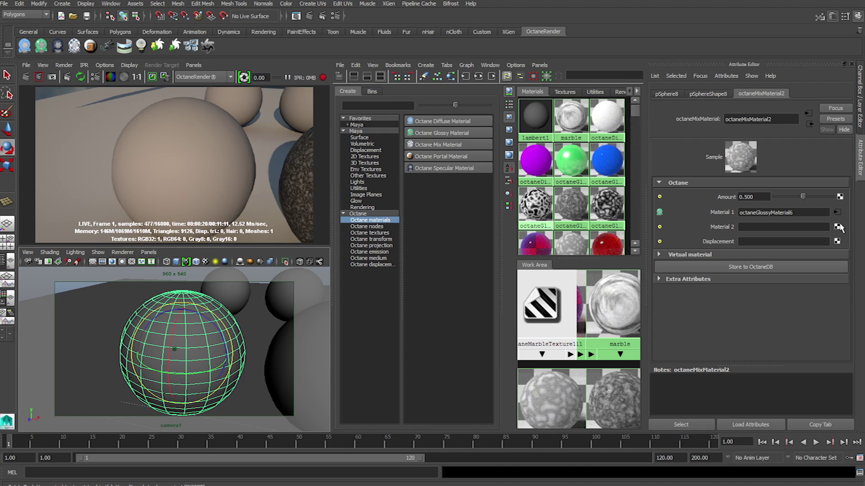
left_click(405, 216)
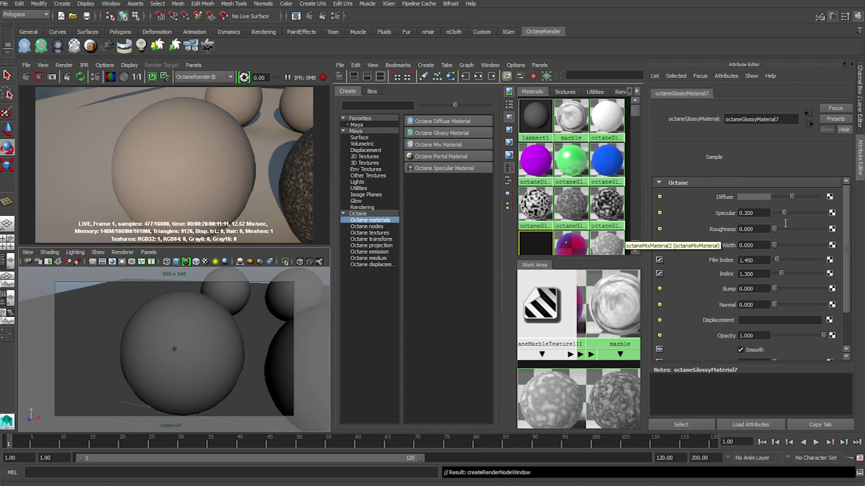
left_click(829, 197)
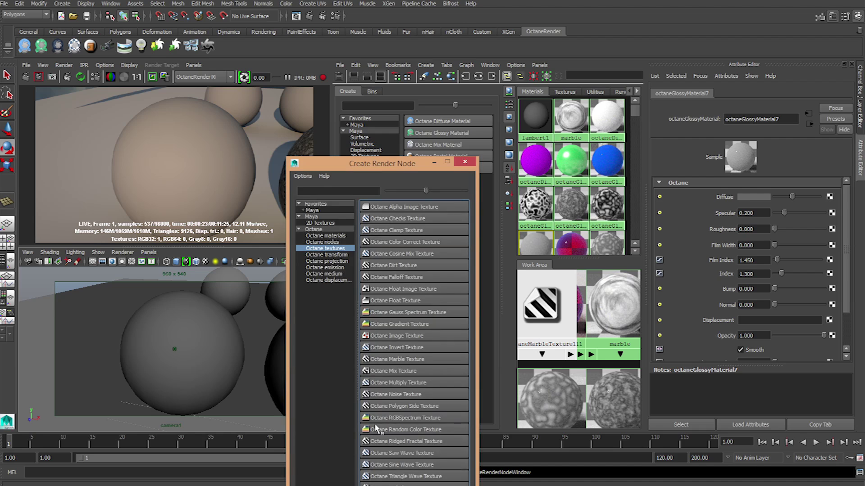
left_click(400, 443)
left_click(222, 356)
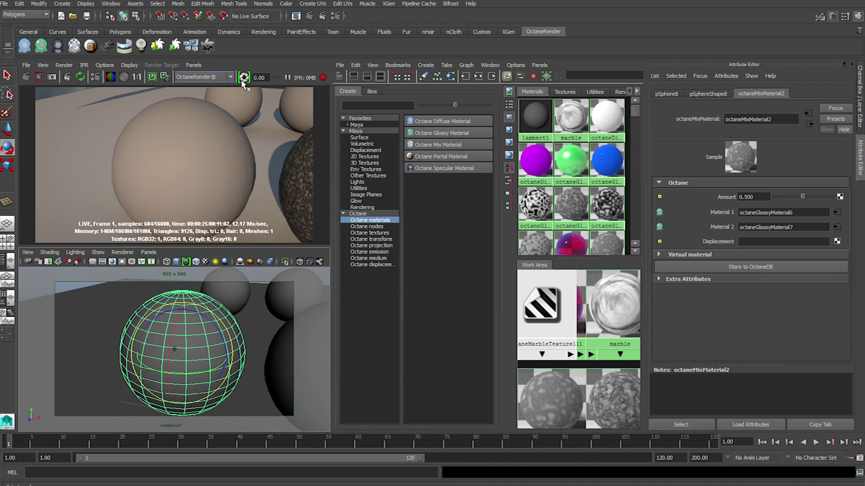
left_click(80, 76)
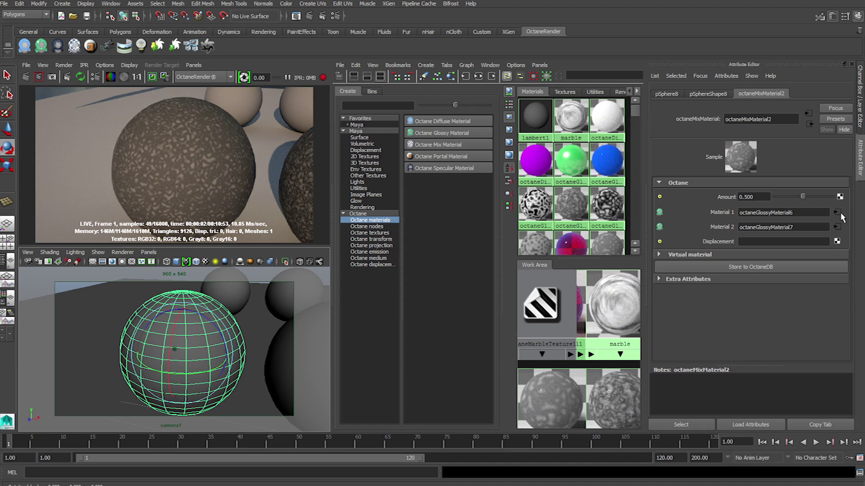
Set the Material 1 turbulence texture's power to 1.000, octaves to 4 and omega to about 0.75
left_click(837, 212)
left_click(830, 198)
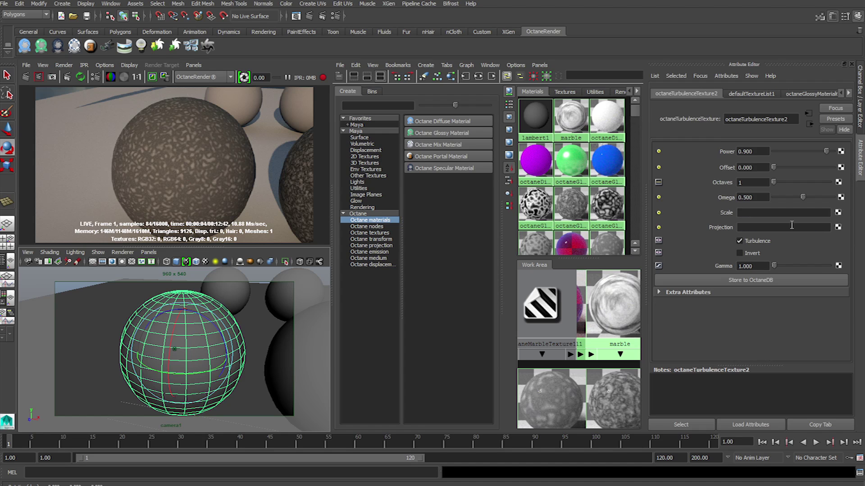
left_click_drag(826, 152, 833, 152)
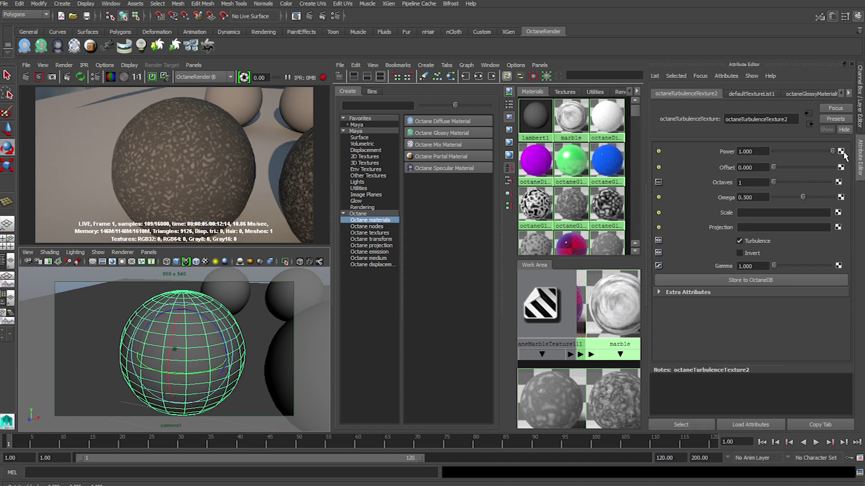
left_click(795, 182)
left_click_drag(795, 182, 783, 182)
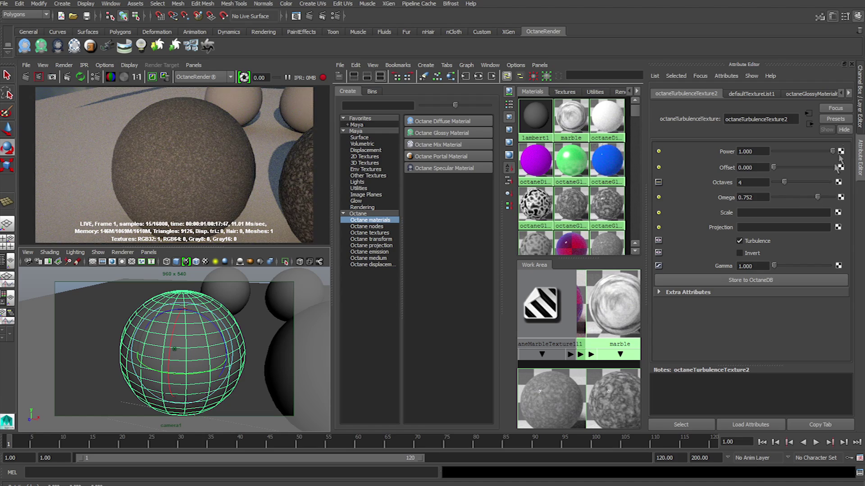
Set the Material 2 ridged fractal texture's offset to about 0.66 and octaves to 2
left_click(808, 124)
scroll(201, 207, "up", 2)
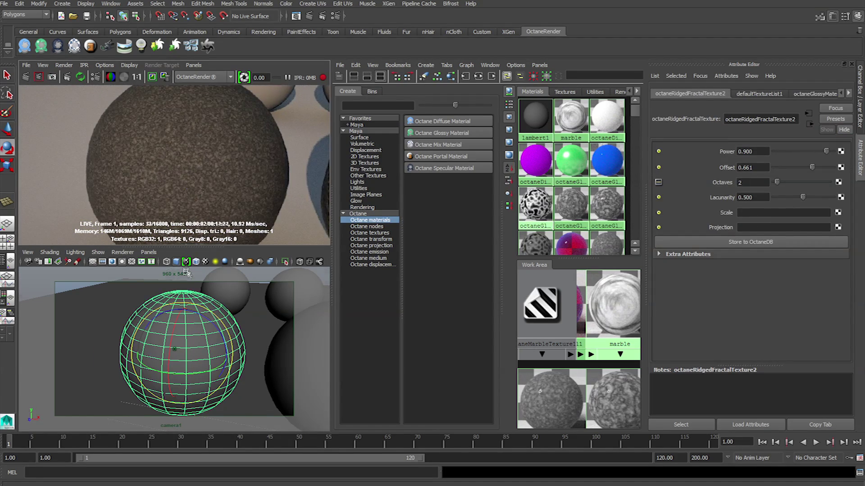
scroll(189, 332, "up", 5)
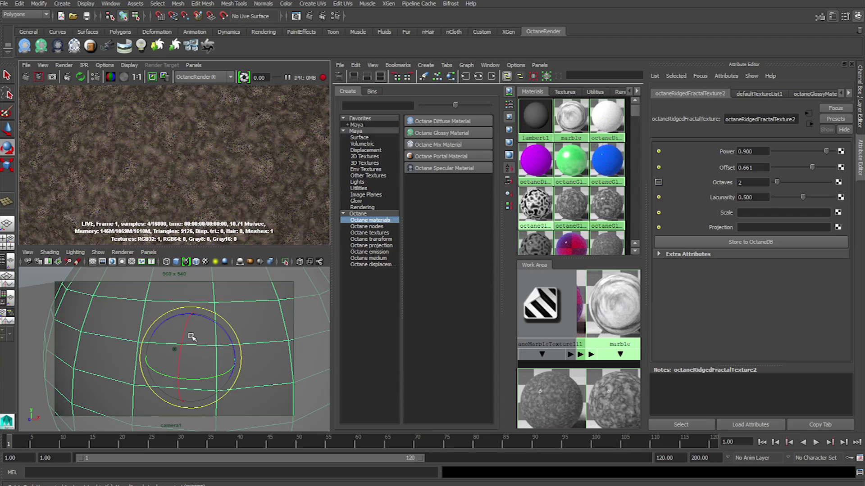
Review the textured spheres in the live render, look through the Octane textures, and inspect the last row of plain spheres
scroll(192, 337, "down", 5)
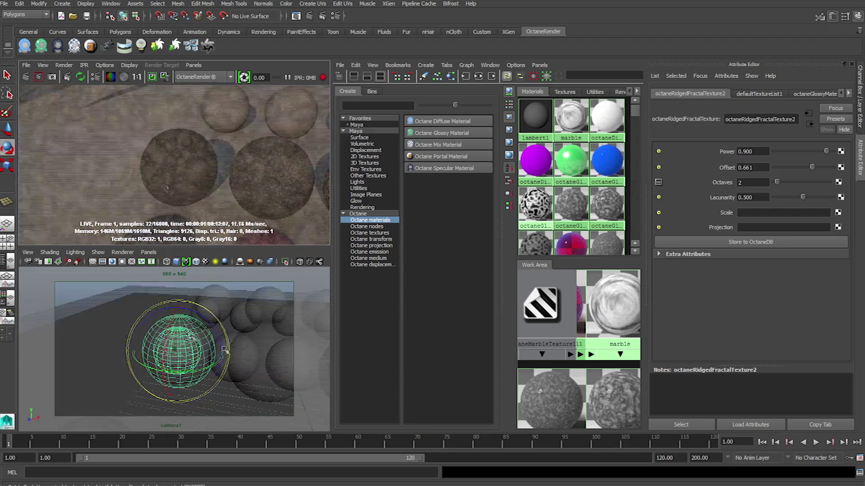
middle_click_drag(259, 353, 131, 351, "alt")
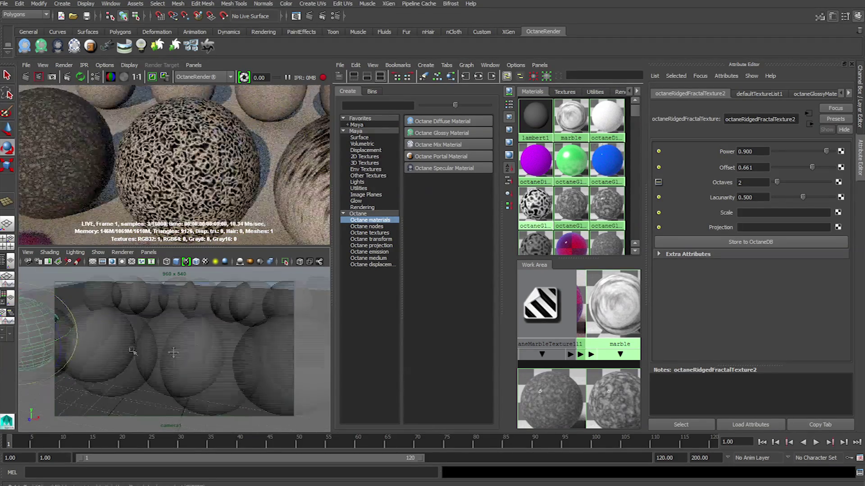
scroll(170, 352, "up", 3)
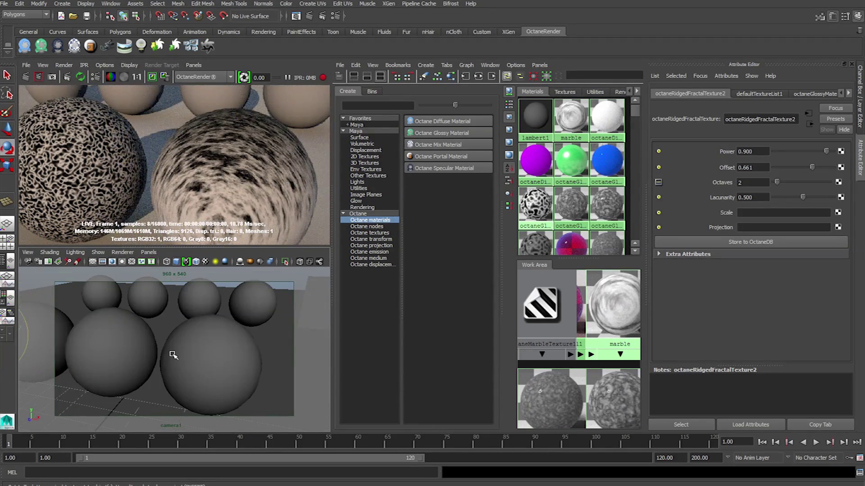
left_click(206, 363)
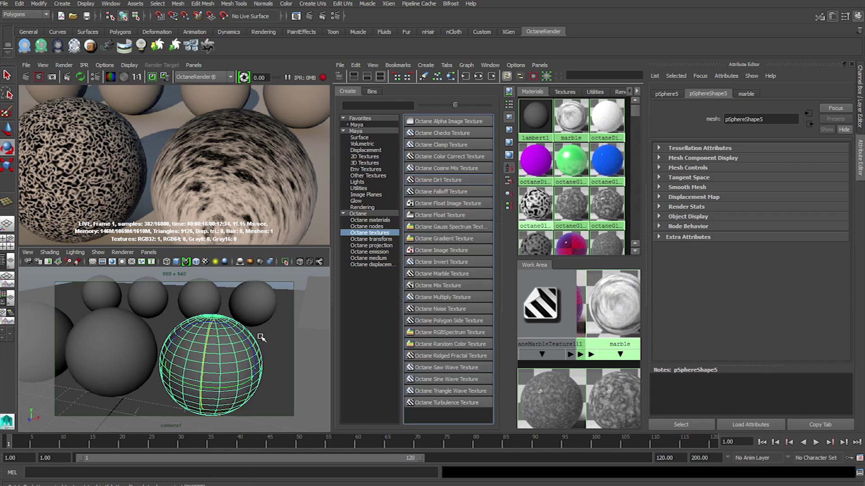
left_click_drag(206, 363, 241, 319, "alt")
scroll(249, 351, "down", 5)
scroll(241, 319, "up", 4)
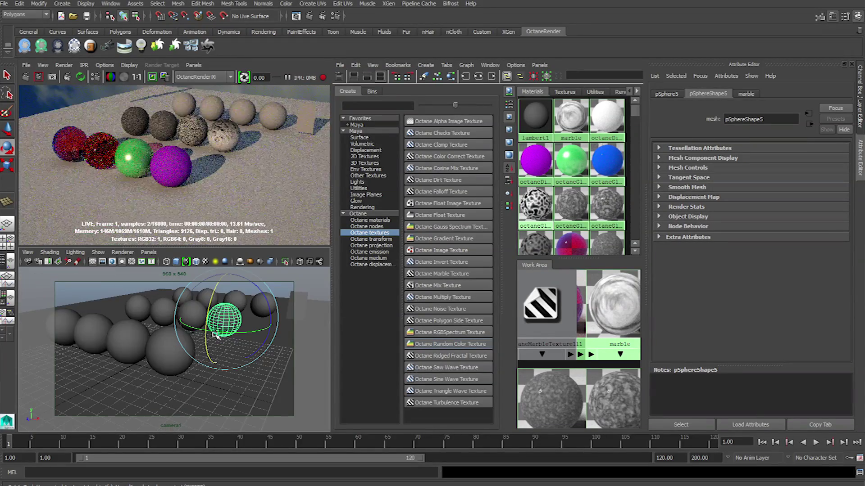
middle_click_drag(240, 318, 165, 382, "alt")
scroll(165, 383, "up", 5)
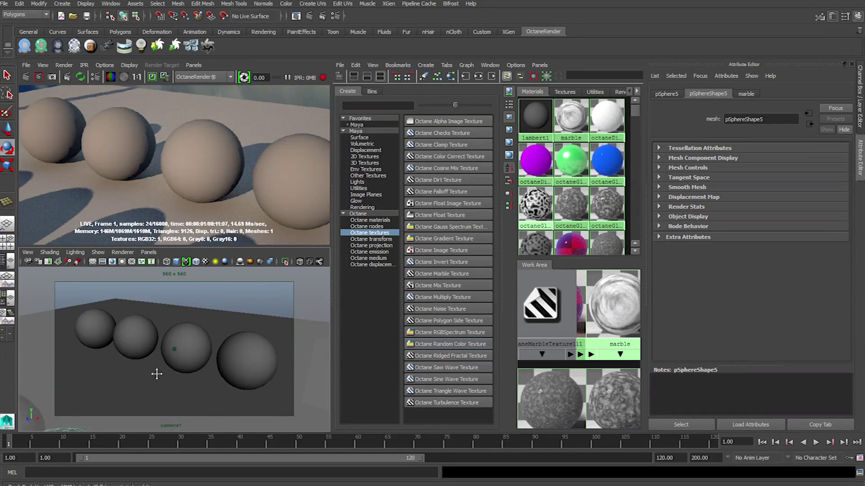
Assign a new Octane Glossy Material to the nearest plain sphere at the front end of the last row
left_click_drag(156, 374, 177, 362, "alt")
middle_click_drag(178, 363, 223, 371, "alt")
scroll(224, 371, "up", 1)
left_click_drag(223, 372, 210, 351, "alt")
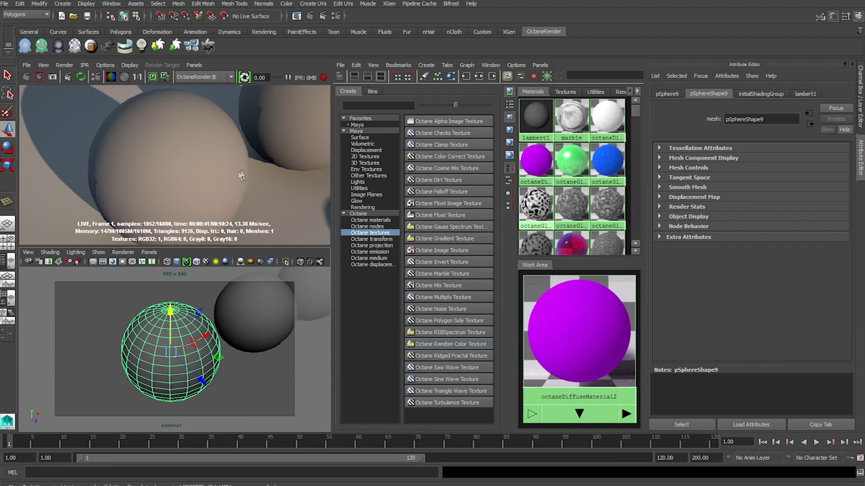
scroll(234, 172, "up", 3)
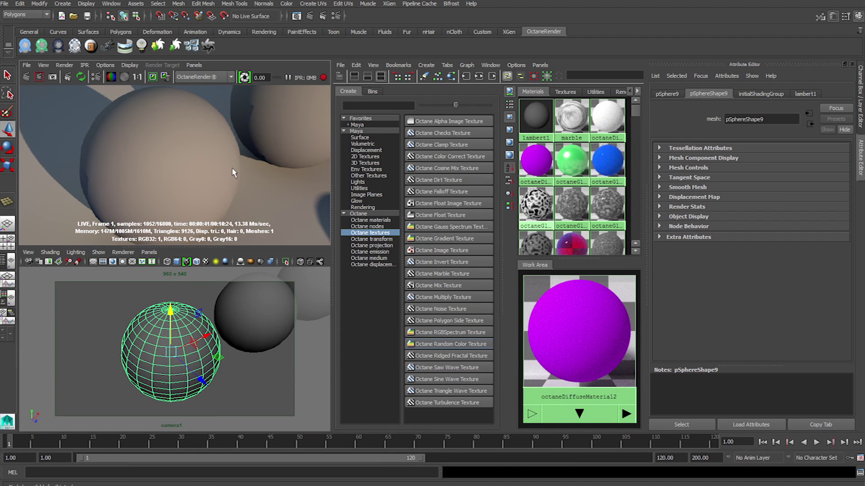
scroll(234, 172, "down", 4)
scroll(225, 328, "down", 5)
left_click_drag(266, 333, 164, 340, "alt")
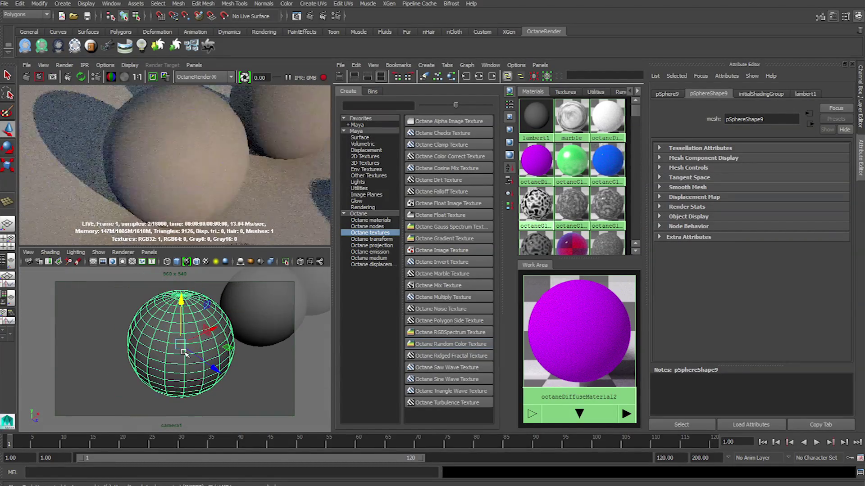
right_click(155, 320)
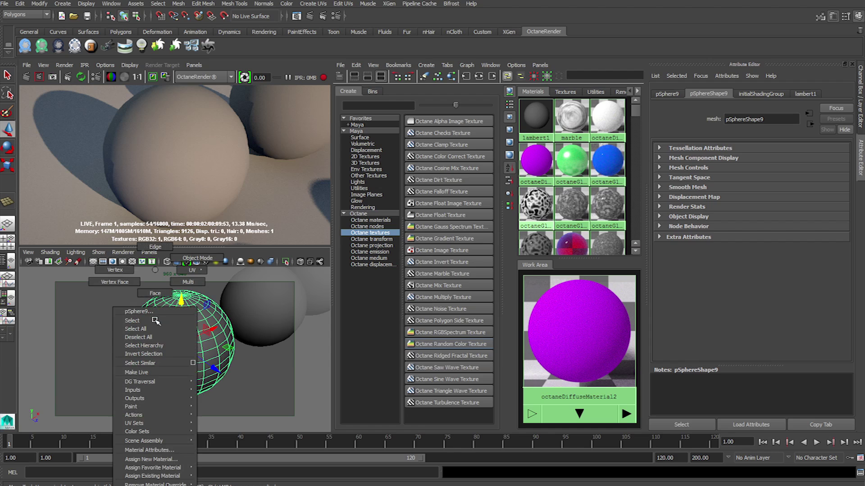
left_click(170, 459)
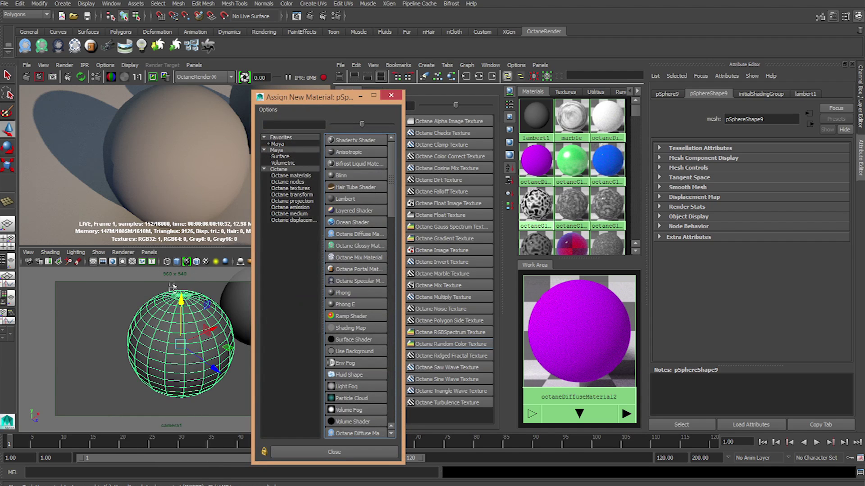
left_click(291, 176)
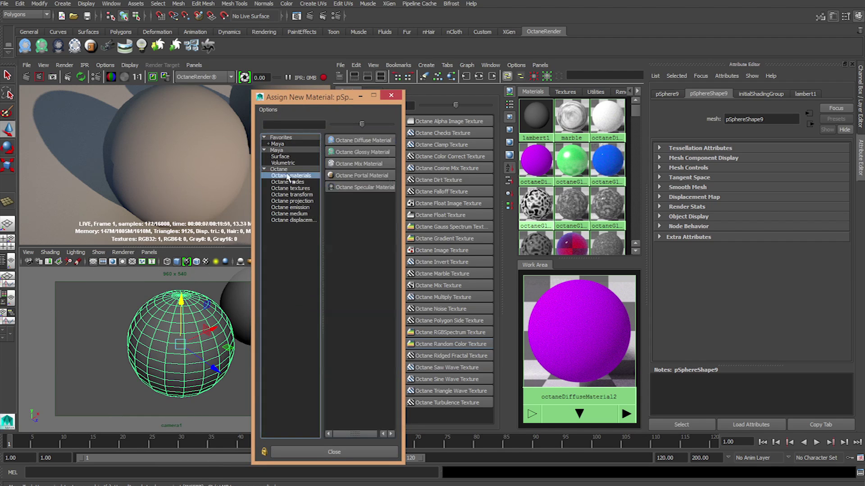
left_click(356, 155)
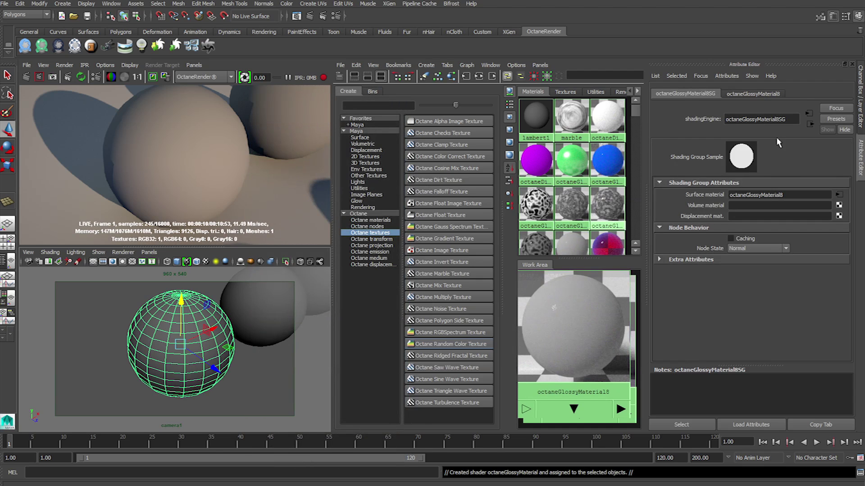
Set the glossy material's diffuse to white and map it with an Octane Image Texture that loads the brown rusty stone image
left_click(838, 195)
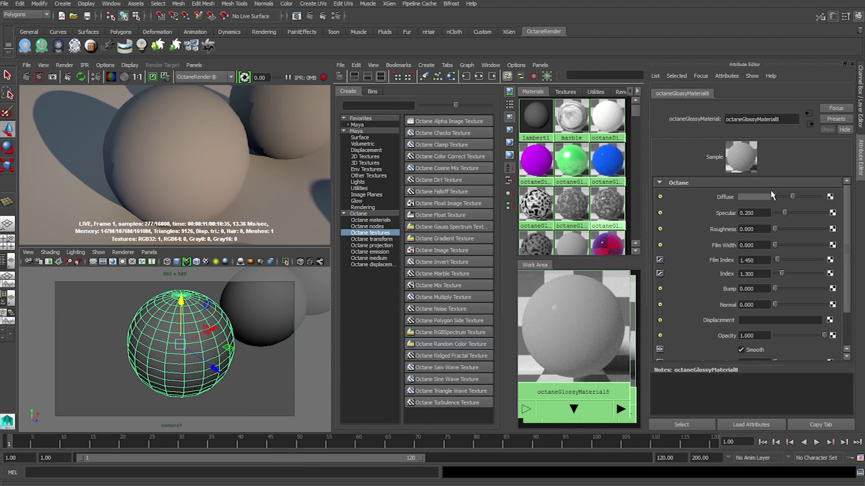
left_click(751, 199)
left_click(722, 170)
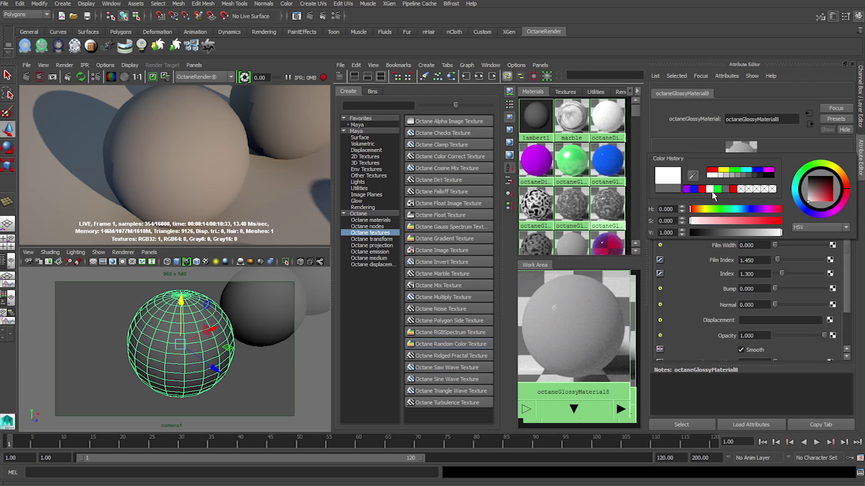
left_click(830, 197)
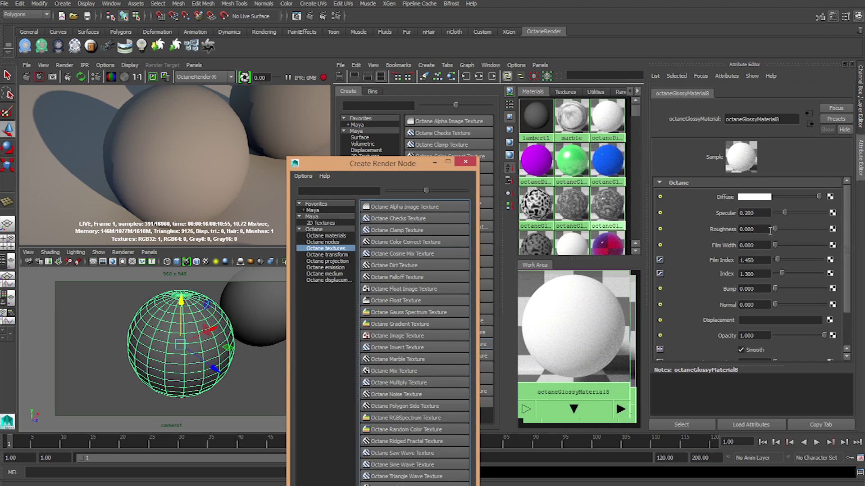
left_click(390, 337)
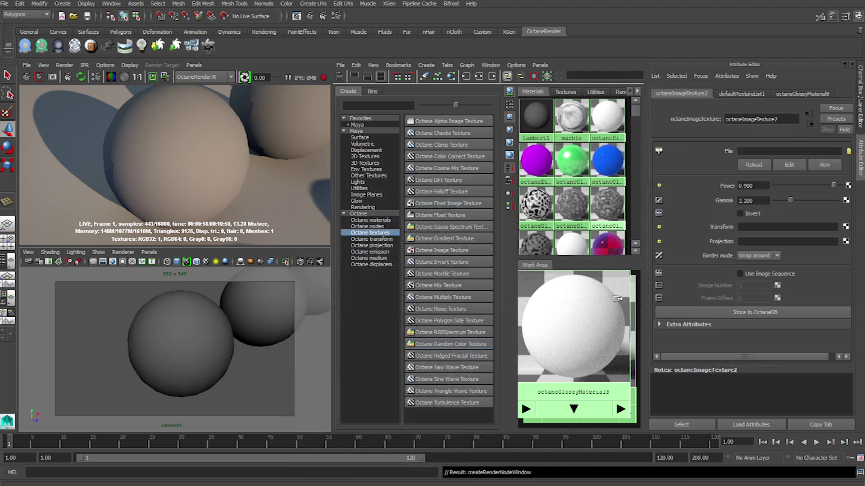
left_click(849, 152)
left_click(531, 357)
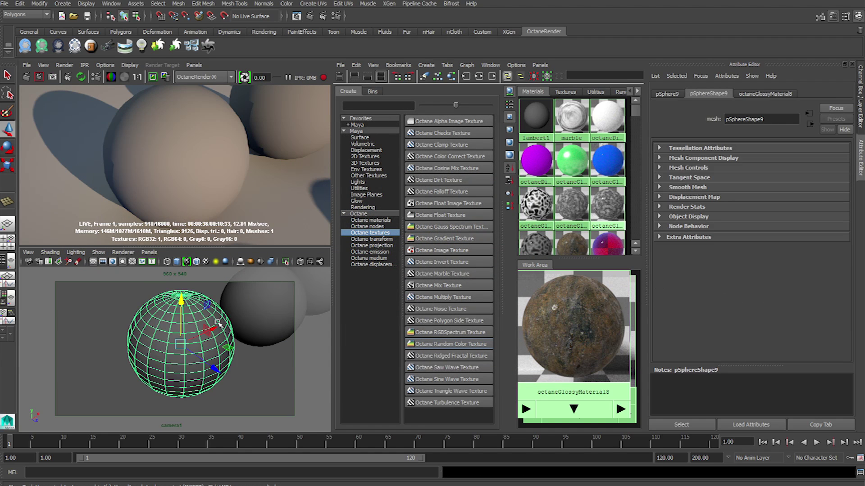
Switch the viewport to shaded, textured display and inspect the image-mapped sphere from several angles
key("5")
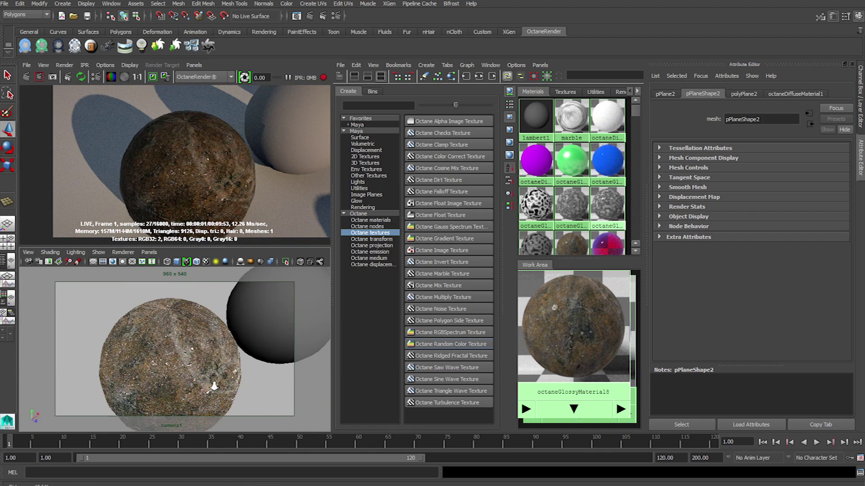
left_click_drag(214, 386, 252, 363, "alt")
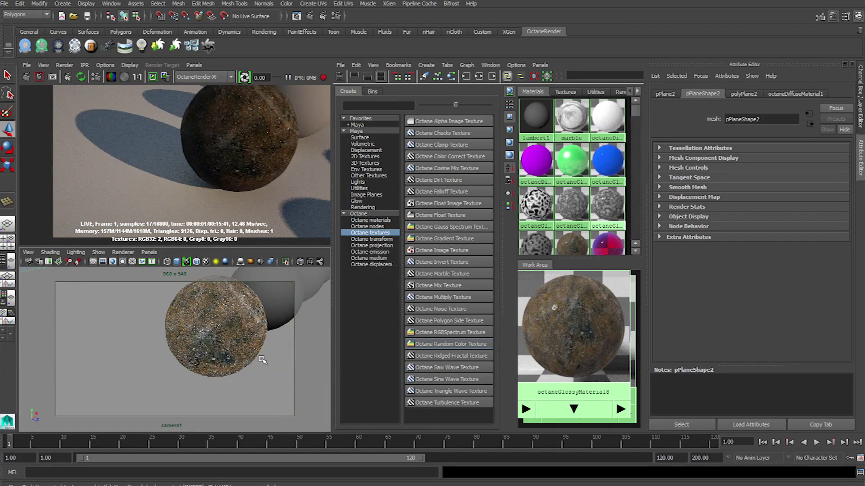
middle_click_drag(262, 359, 198, 378, "alt")
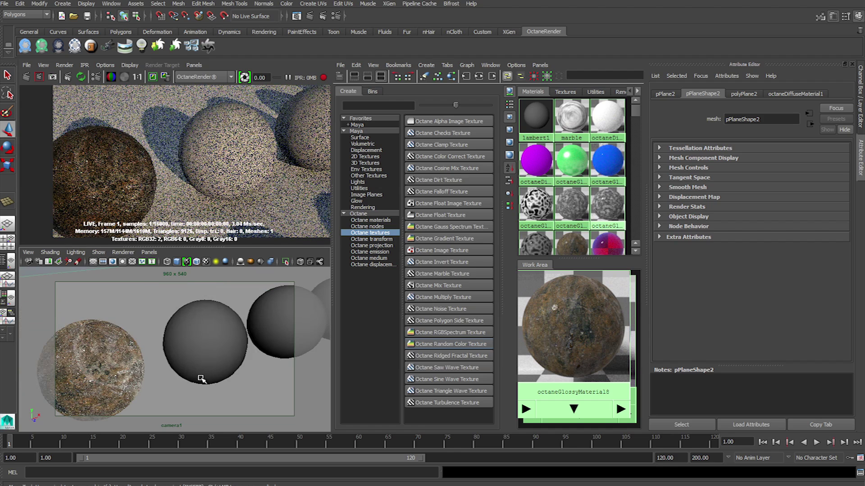
Assign a new Octane Glossy Material to the plain sphere next to the stone-textured one
left_click(198, 378)
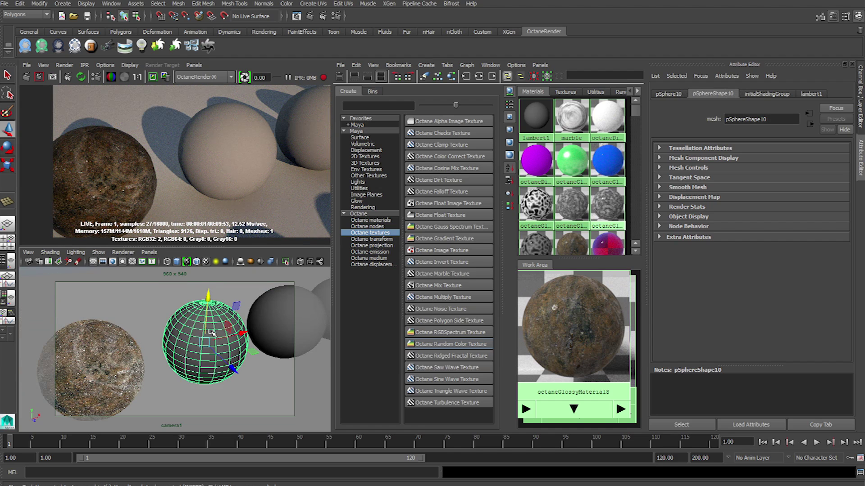
right_click_drag(204, 269, 204, 328)
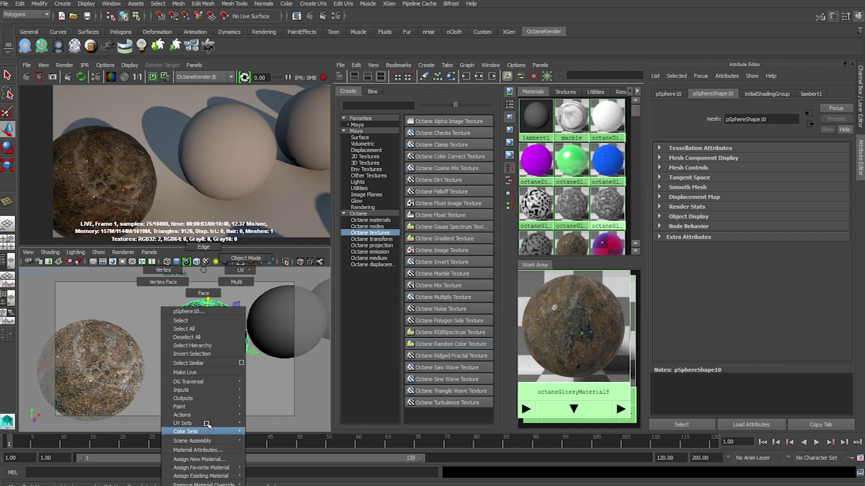
left_click(197, 459)
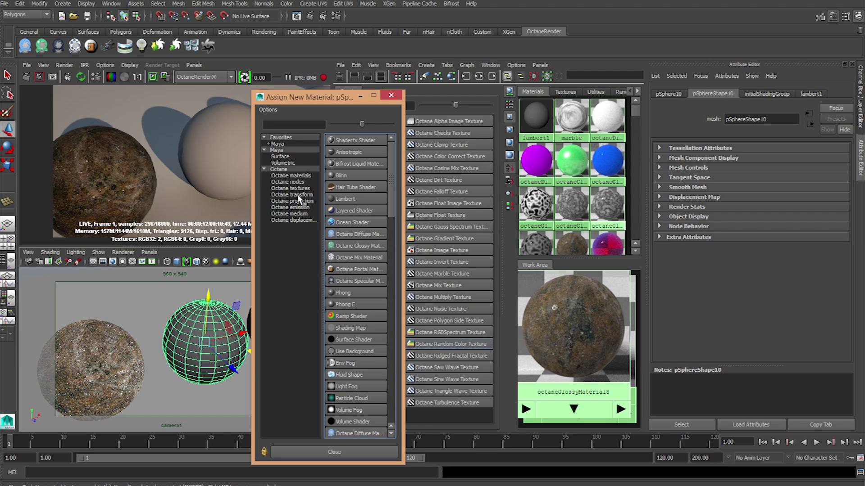
left_click(292, 175)
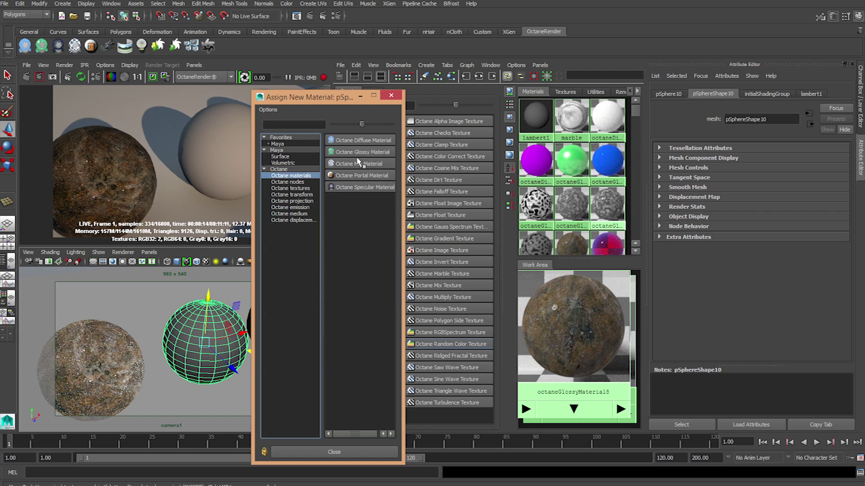
left_click(358, 155)
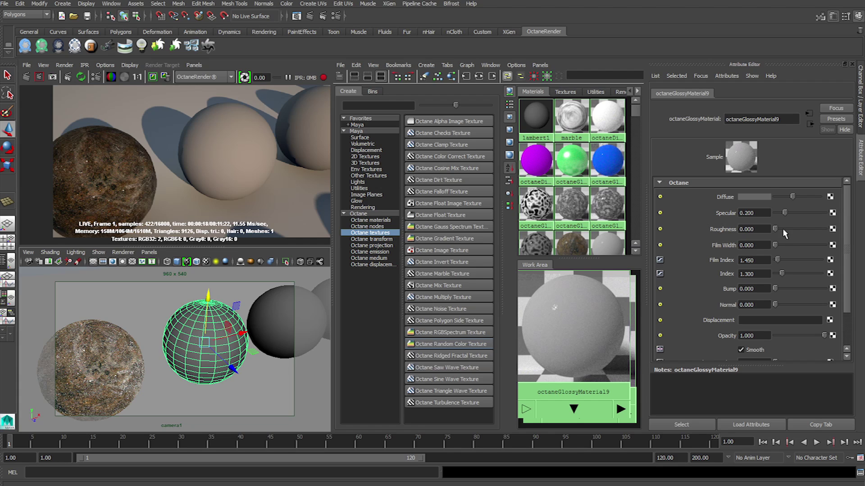
Map the material's specular with an Octane Float Image Texture that loads spec.jpg from the Ep 2 shading folder
left_click(832, 214)
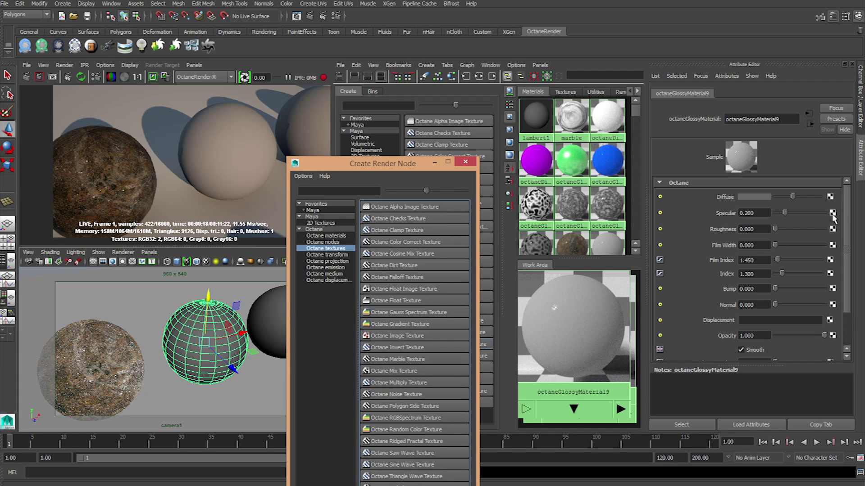
left_click(381, 290)
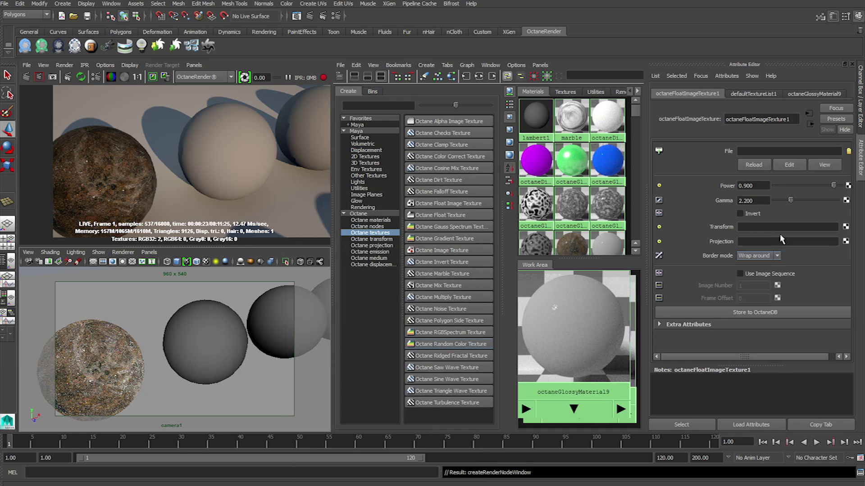
left_click(849, 152)
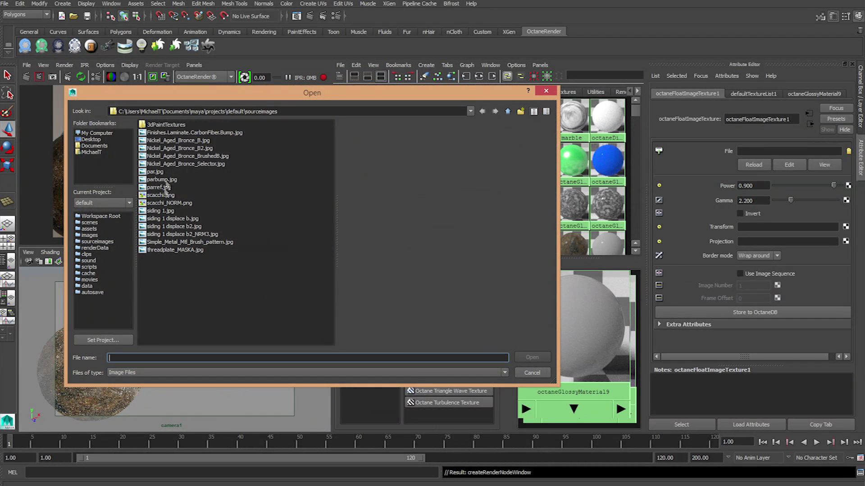
left_click(86, 140)
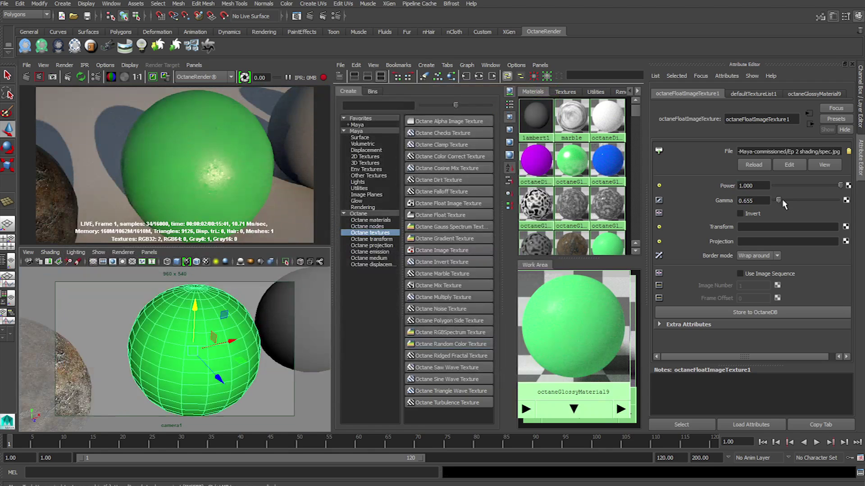
Set the specular float image texture's gamma to about 0.347 and inspect the highlight in the live render
left_click_drag(783, 203, 777, 205)
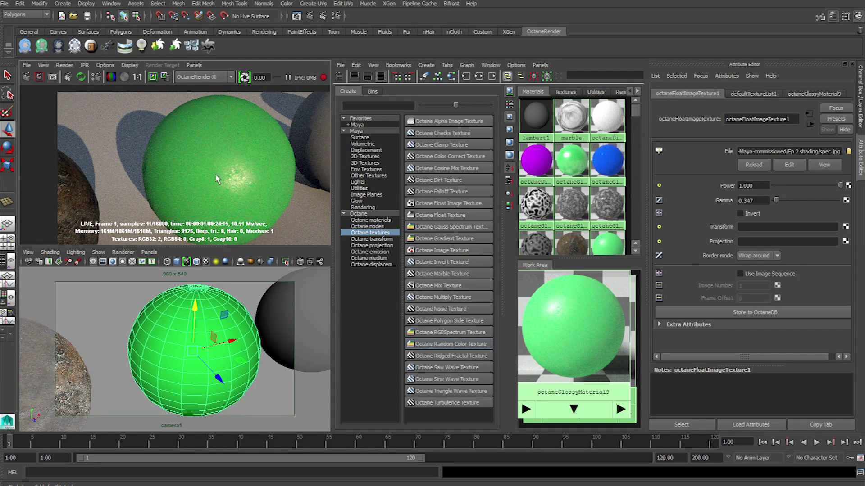
scroll(230, 328, "up", 5)
scroll(230, 330, "down", 5)
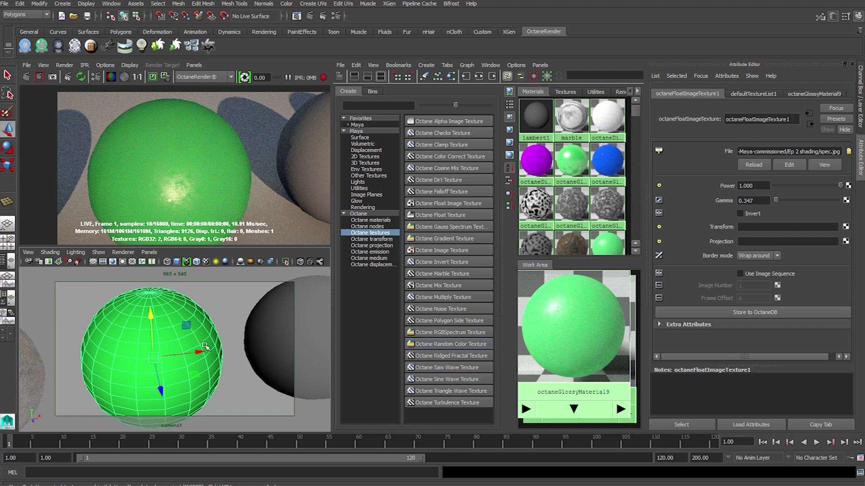
Assign a new Octane Glossy Material to the plain sphere next to the green one
left_click_drag(199, 341, 219, 358, "alt")
scroll(213, 344, "down", 5)
middle_click_drag(220, 358, 151, 362, "alt")
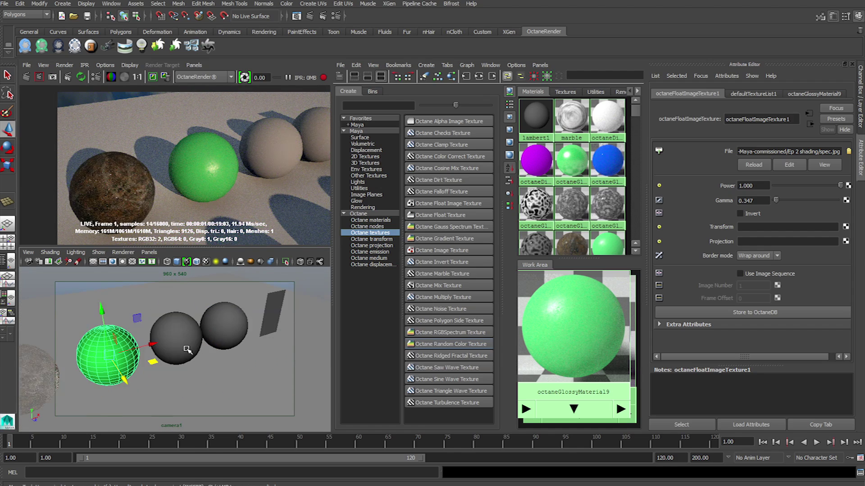
right_click_drag(188, 338, 188, 353, "alt")
middle_click_drag(183, 340, 191, 363, "alt")
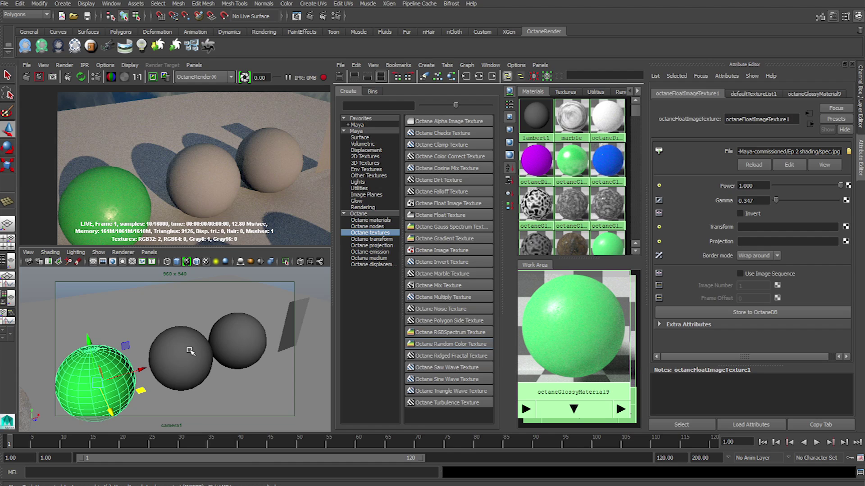
right_click_drag(189, 349, 191, 362, "alt")
left_click(191, 363)
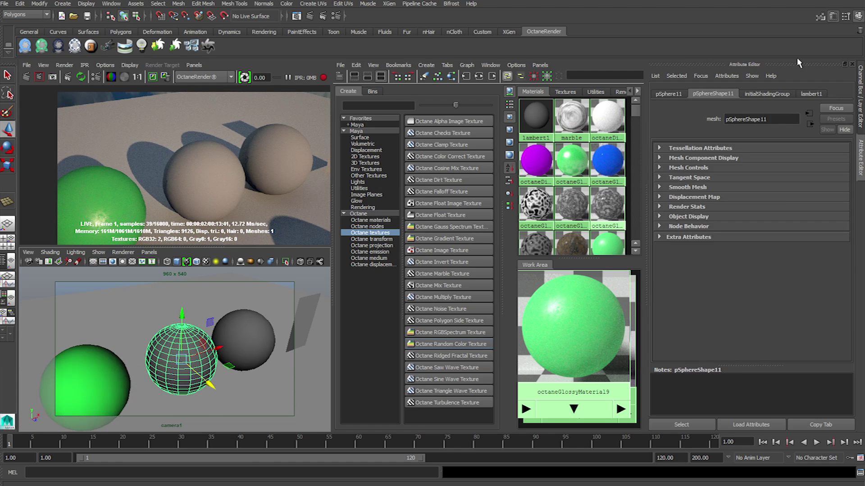
right_click(176, 355)
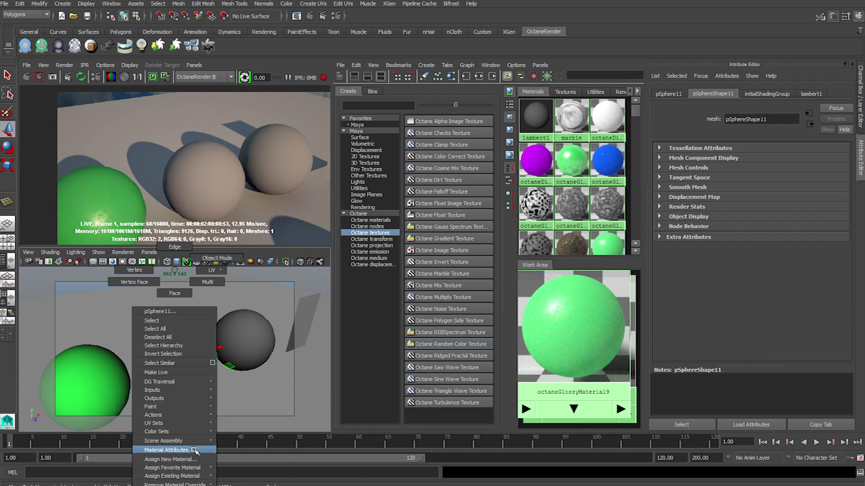
left_click(171, 460)
left_click(290, 124)
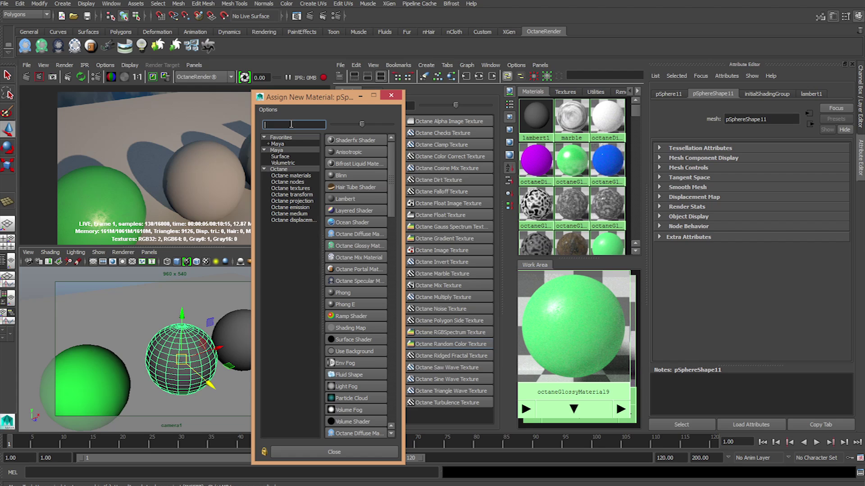
left_click(290, 176)
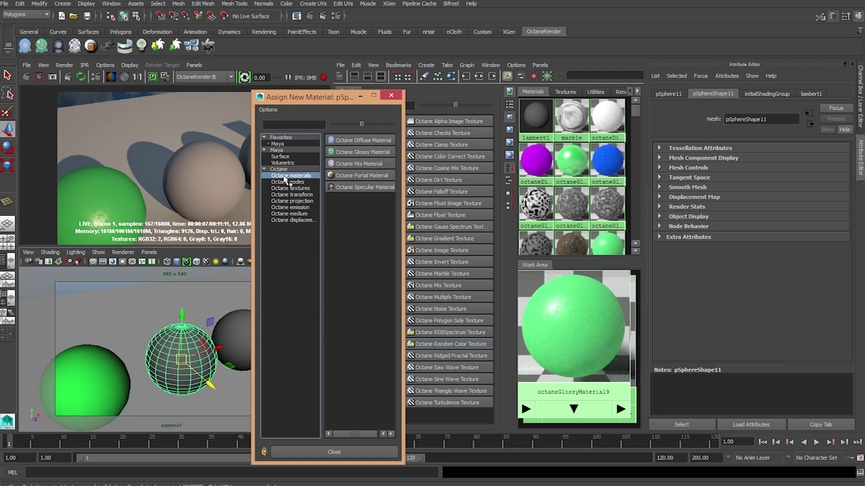
left_click(364, 153)
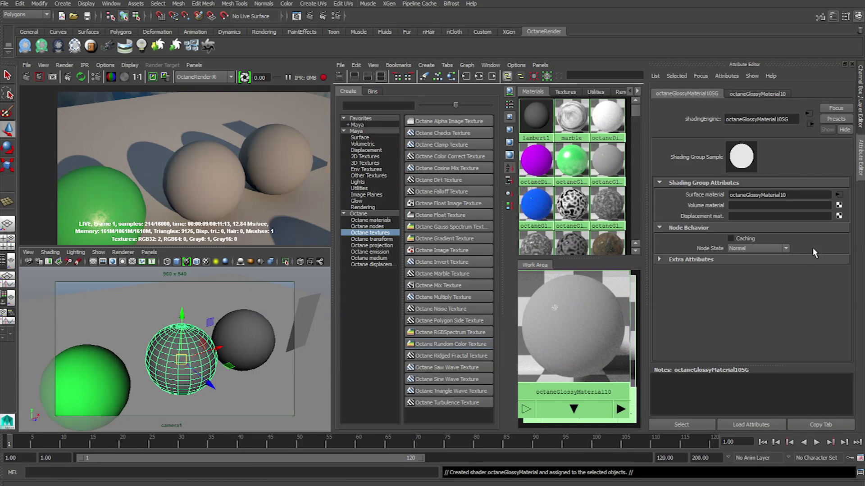
Map the new glossy material's bump with an Octane Float Image Texture that loads bump.jpg from the Ep 2 shading folder
left_click(766, 93)
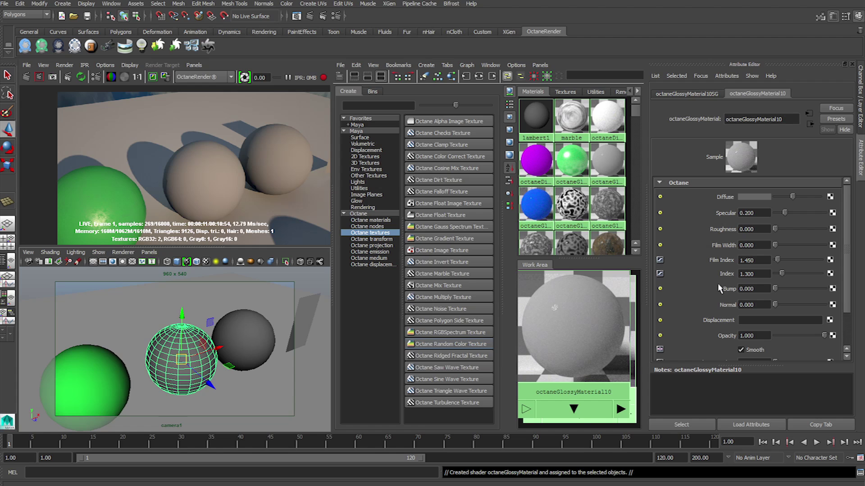
left_click(752, 289)
left_click(832, 288)
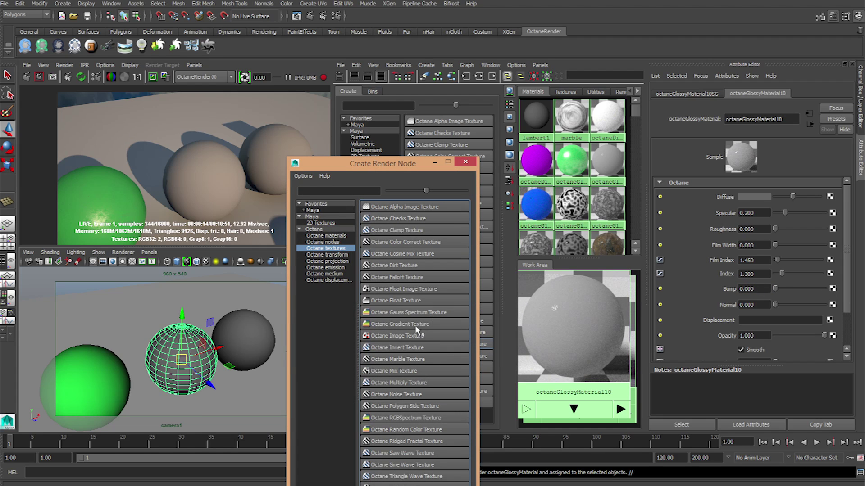
left_click(385, 291)
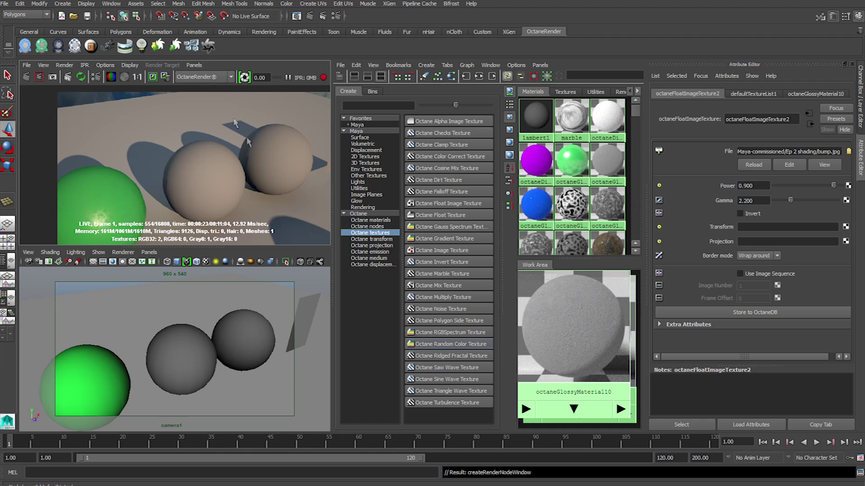
Set the bump float image texture's power to 1 and its gamma to about 3.248
scroll(194, 406, "up", 5)
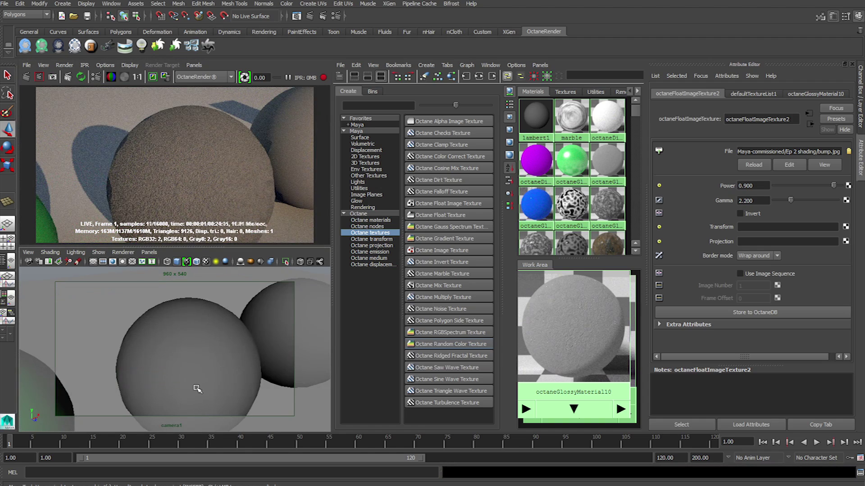
scroll(194, 392, "up", 4)
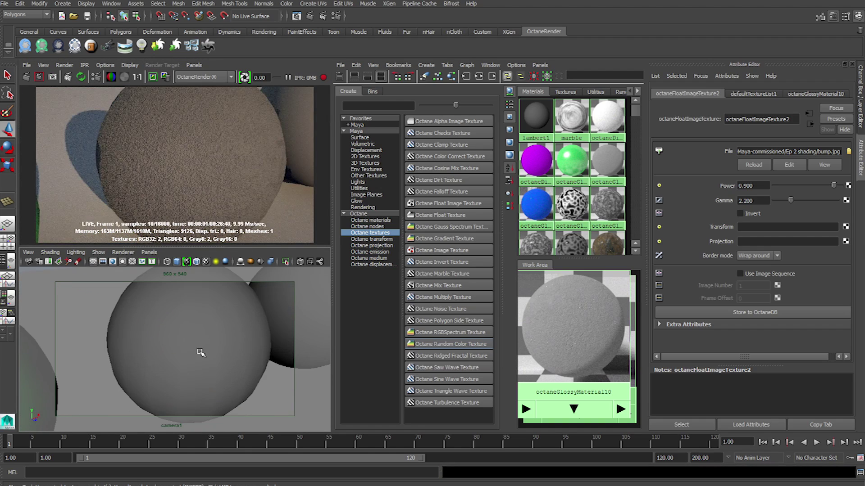
middle_click_drag(200, 352, 199, 361, "alt")
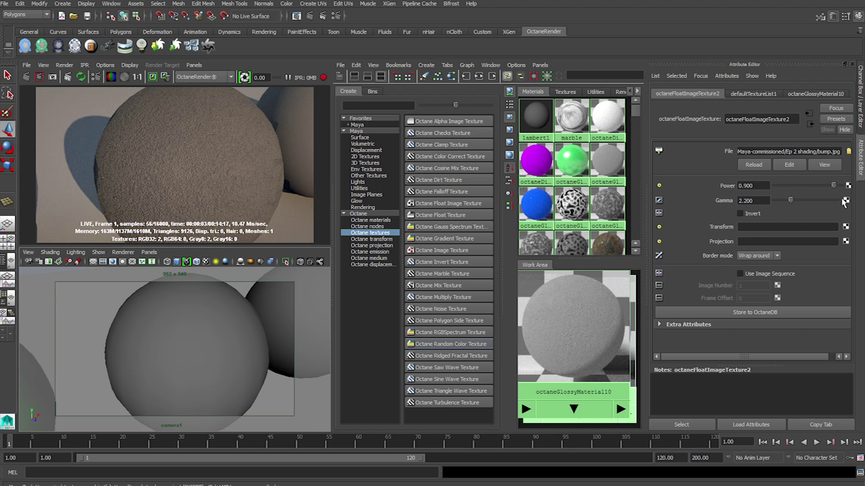
left_click_drag(833, 185, 839, 186)
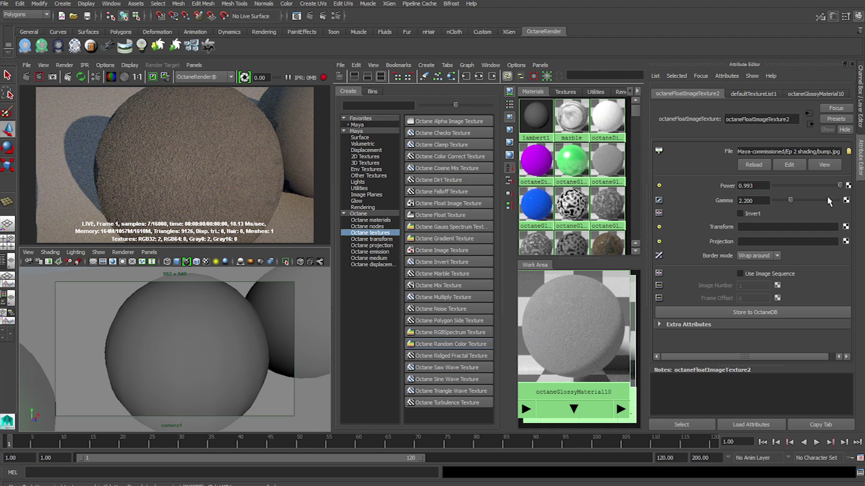
left_click_drag(786, 205, 856, 189)
left_click(811, 187)
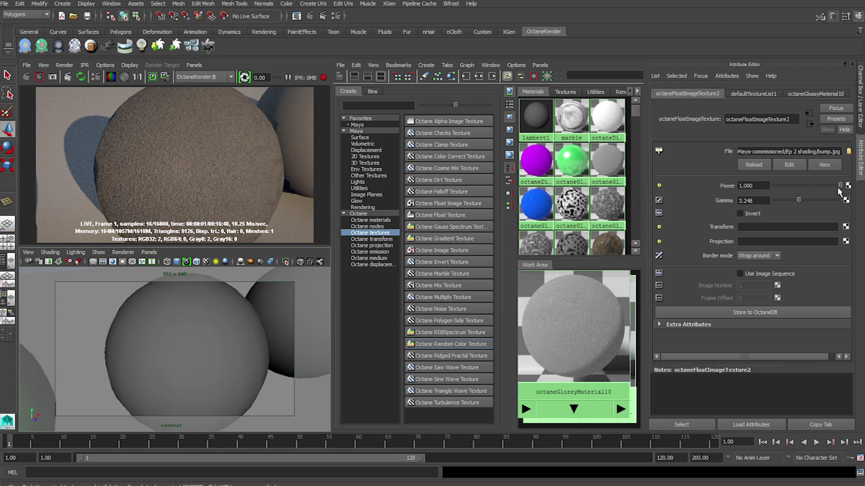
Try a power of about 0.272 on the bump texture, inspect the surface up close, and restore the power to 1
left_click(802, 185)
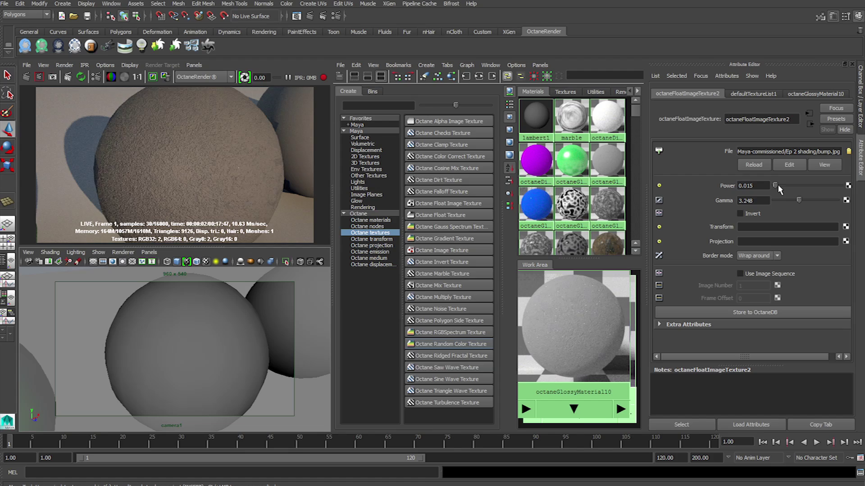
left_click_drag(778, 186, 791, 186)
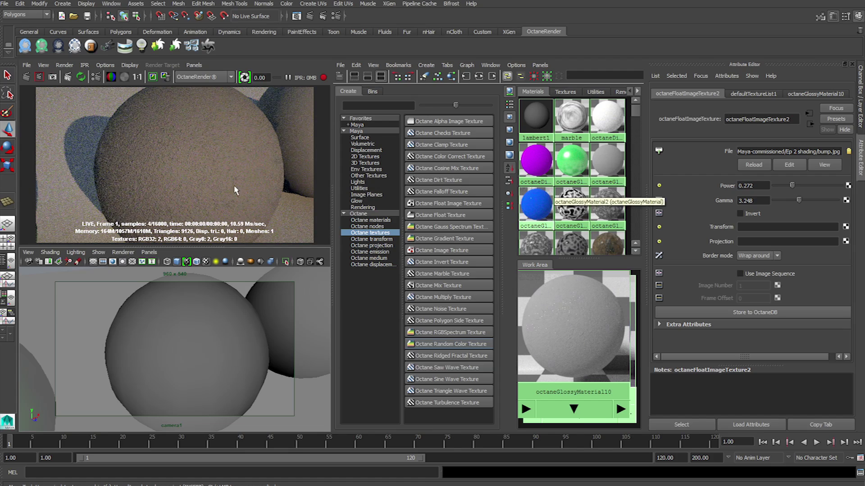
scroll(189, 201, "up", 3)
scroll(192, 301, "up", 3)
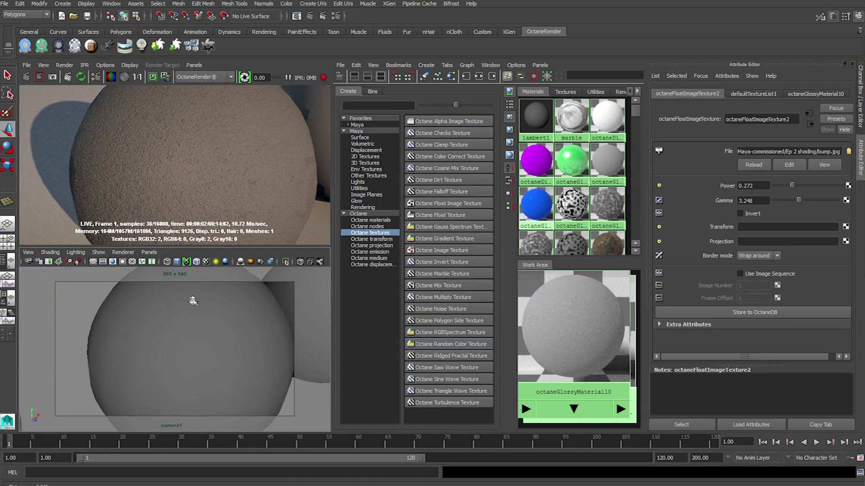
right_click_drag(193, 300, 193, 309, "alt")
right_click_drag(233, 356, 224, 320, "alt")
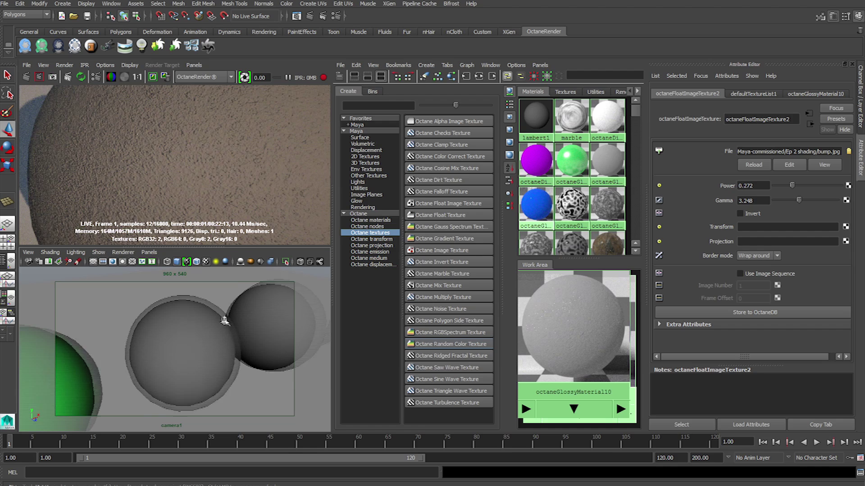
middle_click_drag(224, 320, 210, 324, "alt")
left_click(813, 186)
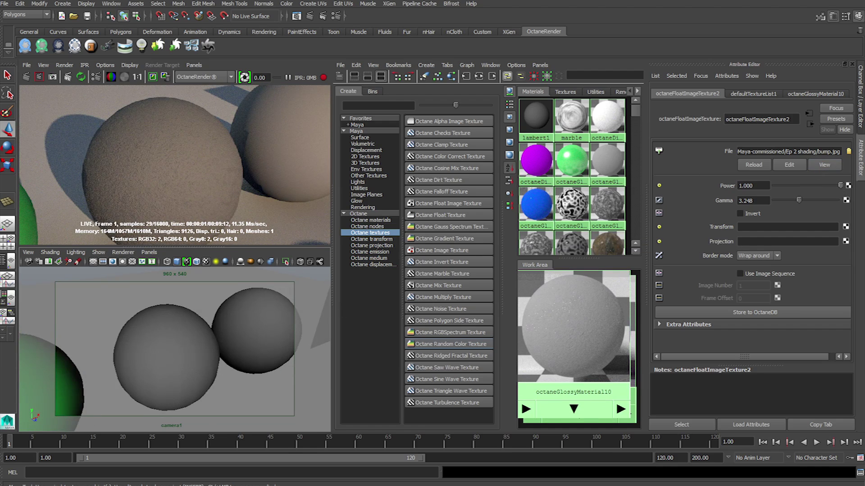
Assign a new Octane Glossy Material to the remaining plain sphere beside the bump-mapped one
left_click_drag(204, 355, 189, 359, "alt")
right_click_drag(245, 313, 237, 462)
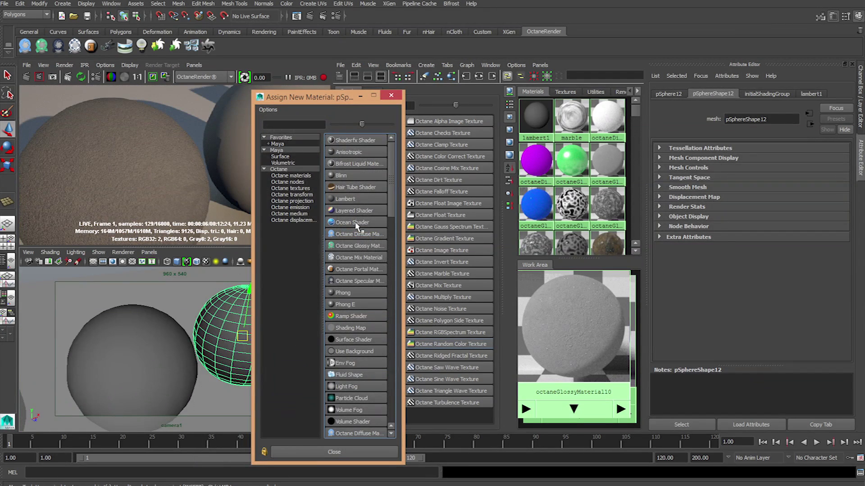
left_click(291, 175)
left_click(355, 154)
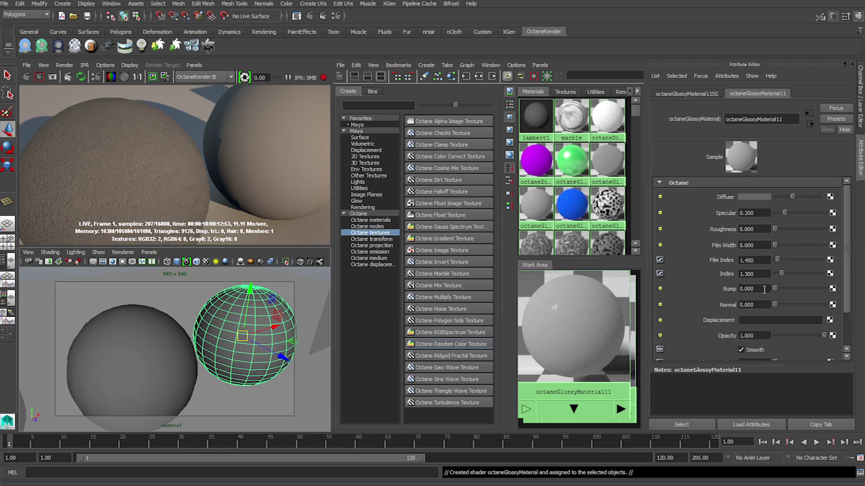
Map the material's normal with an Octane Image Texture that loads normal.jpg from the Ep 2 shading folder, at power 1
left_click(833, 305)
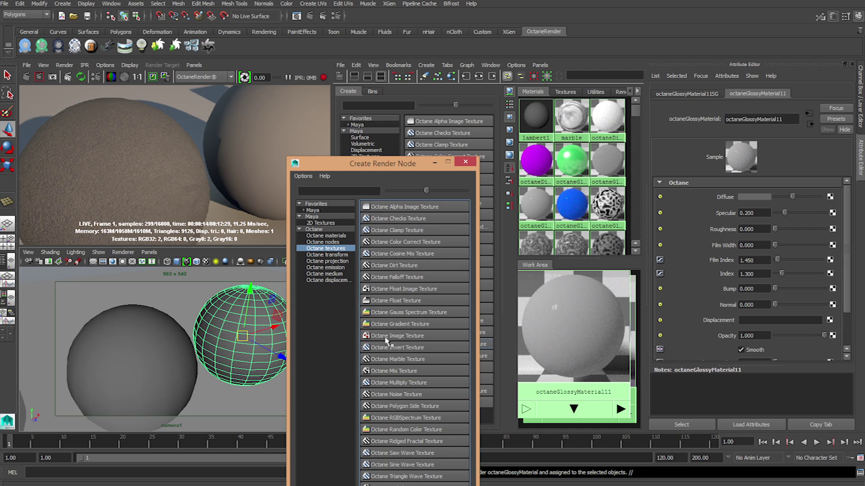
left_click(405, 336)
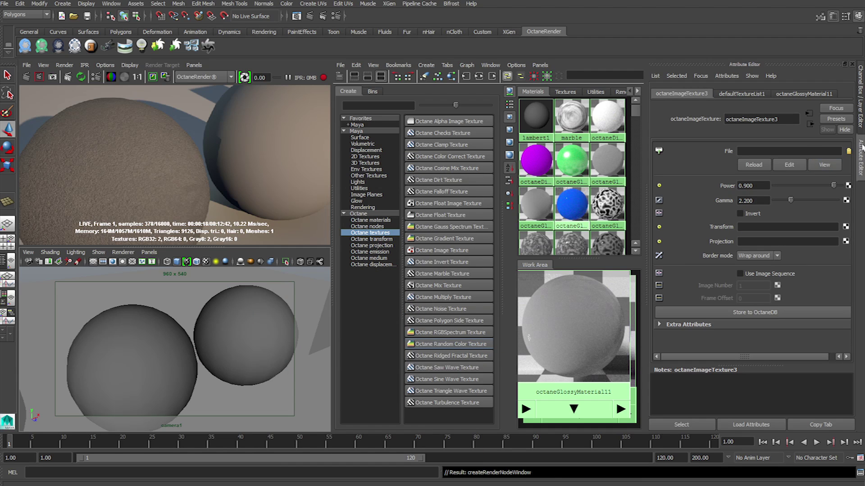
left_click(849, 152)
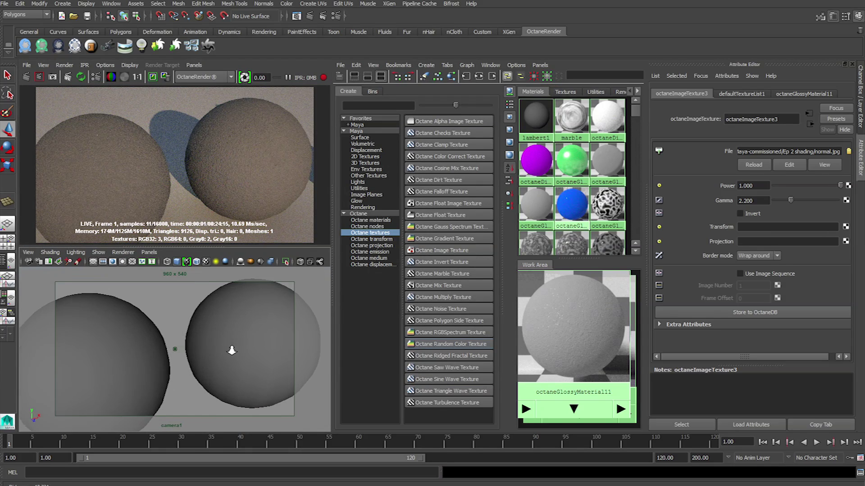
Set the normal image texture's gamma to about 1.211 and compare the bump and normal spheres in the live render
mouse_move(232, 351)
left_mouse_down("alt")
mouse_move(195, 350)
mouse_move(276, 342)
mouse_move(222, 342)
left_mouse_up("alt")
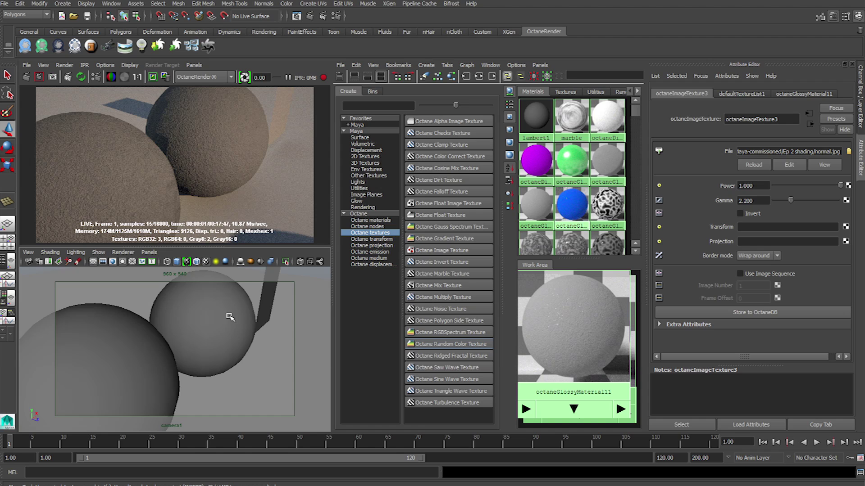
scroll(229, 318, "up", 3)
middle_click_drag(218, 328, 215, 347, "alt")
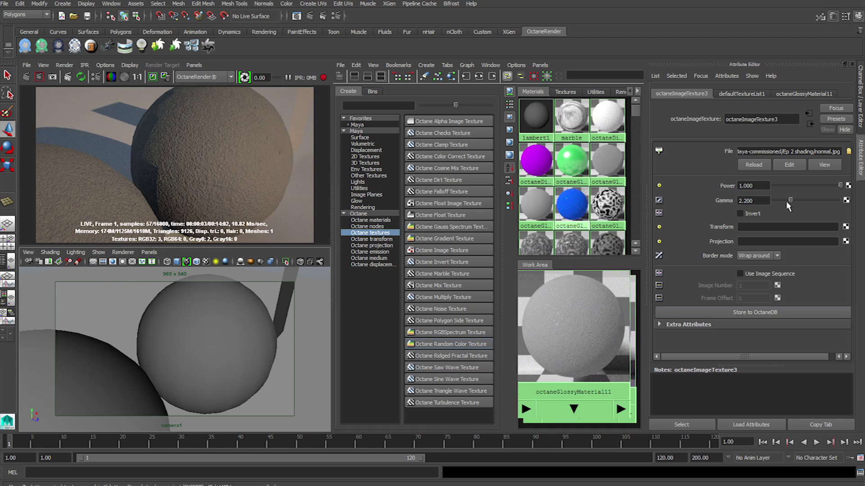
left_click_drag(788, 205, 782, 203)
left_click_drag(222, 318, 195, 318, "alt")
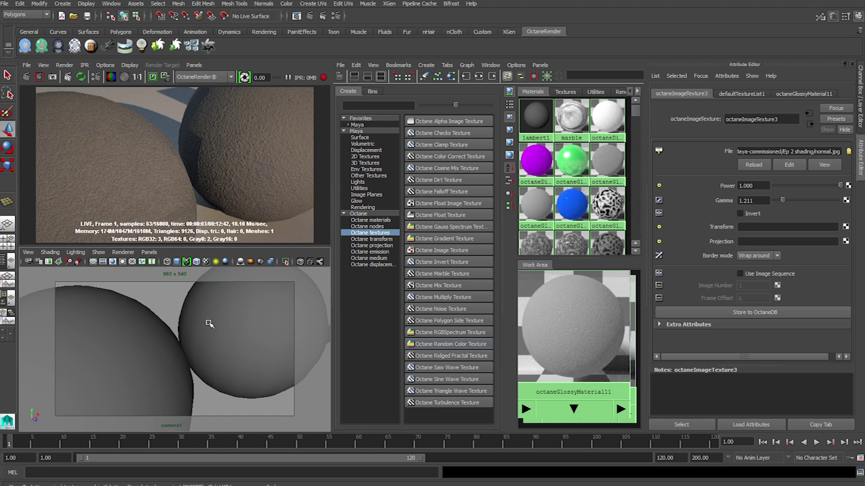
left_click_drag(209, 324, 185, 332, "alt")
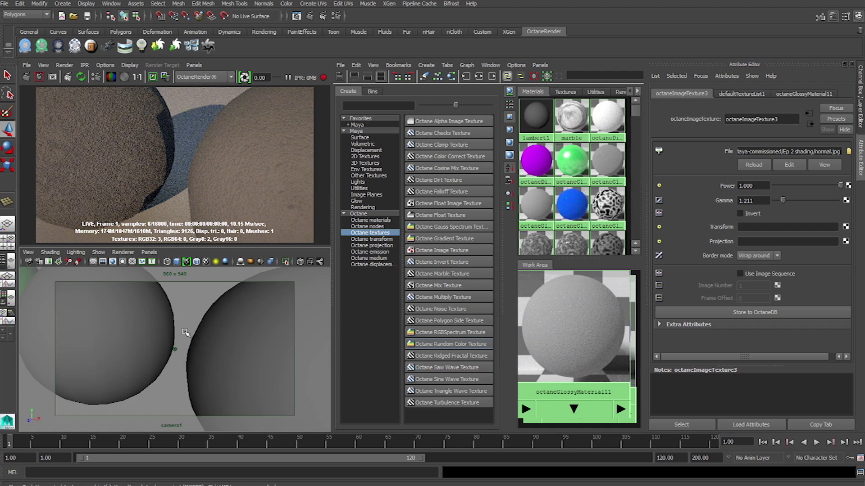
scroll(183, 341, "up", 1)
scroll(182, 341, "down", 5)
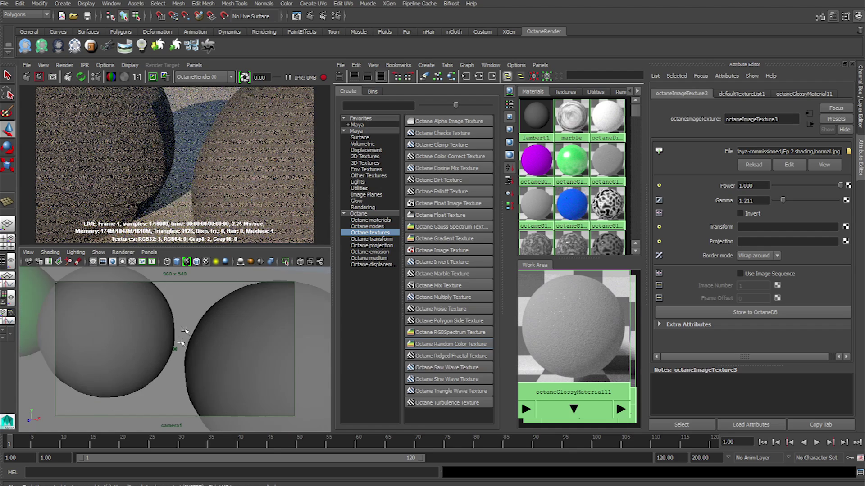
Select the upright plane behind the spheres and rotate it a quarter turn onto its long side
left_click_drag(173, 354, 170, 336, "alt")
left_click(171, 336)
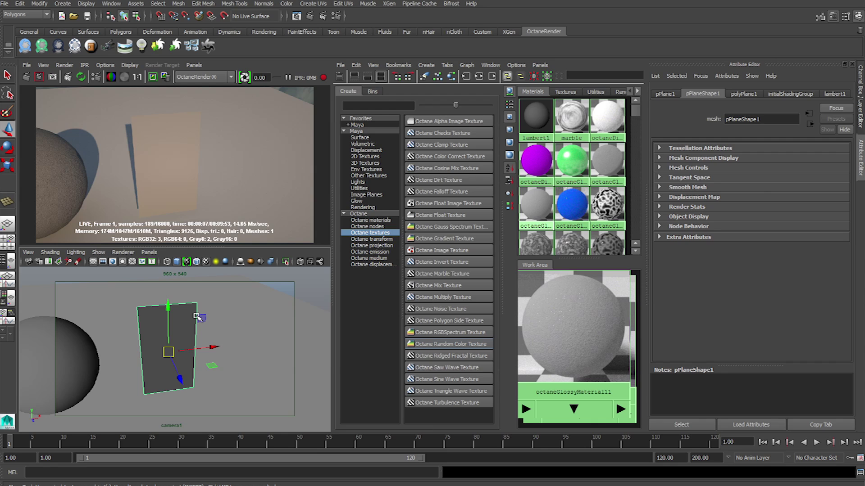
key("e")
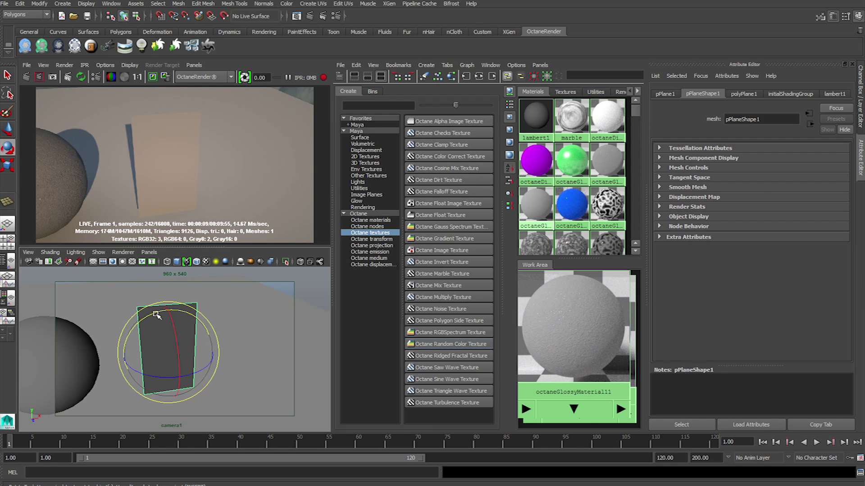
left_click_drag(154, 312, 109, 381)
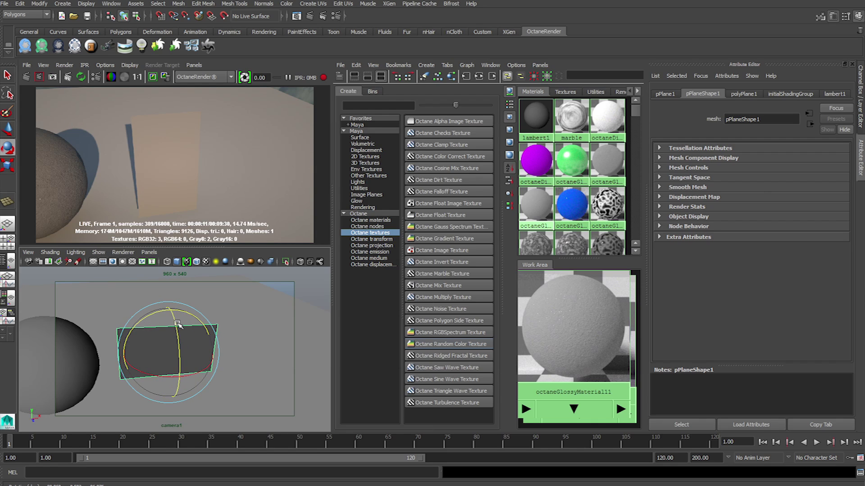
key("w")
key("e")
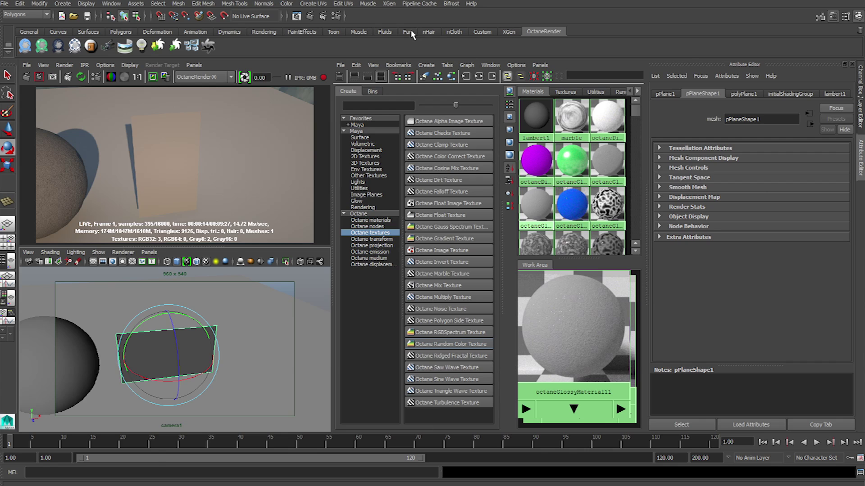
Assign a new Octane Diffuse Material to the plane and map its diffuse with an Octane Image Texture of the grass
left_click(121, 32)
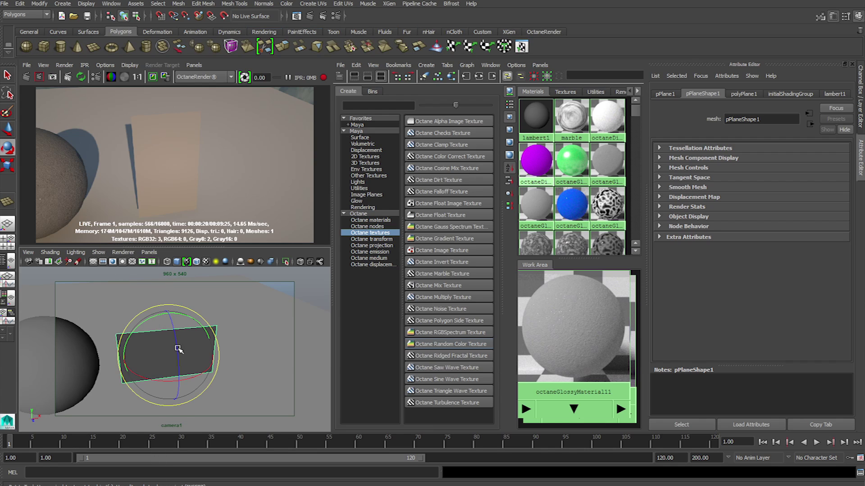
left_click(178, 348)
left_click(834, 94)
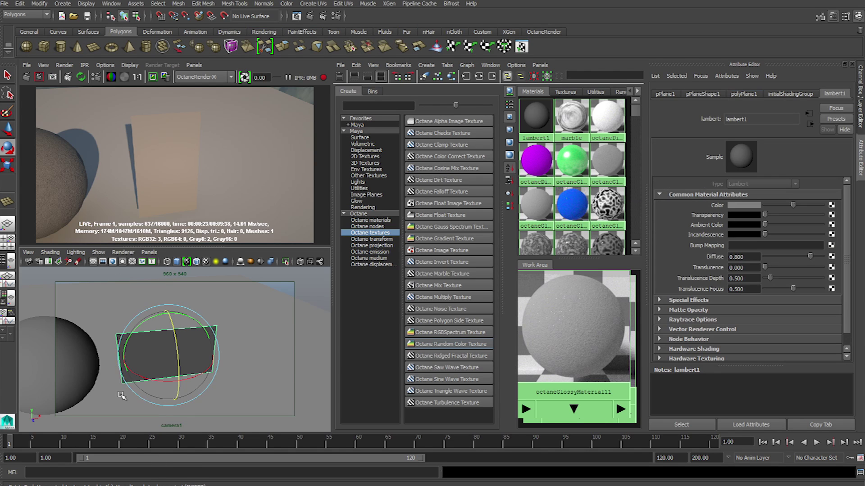
right_click_drag(153, 270, 155, 460)
left_click(291, 175)
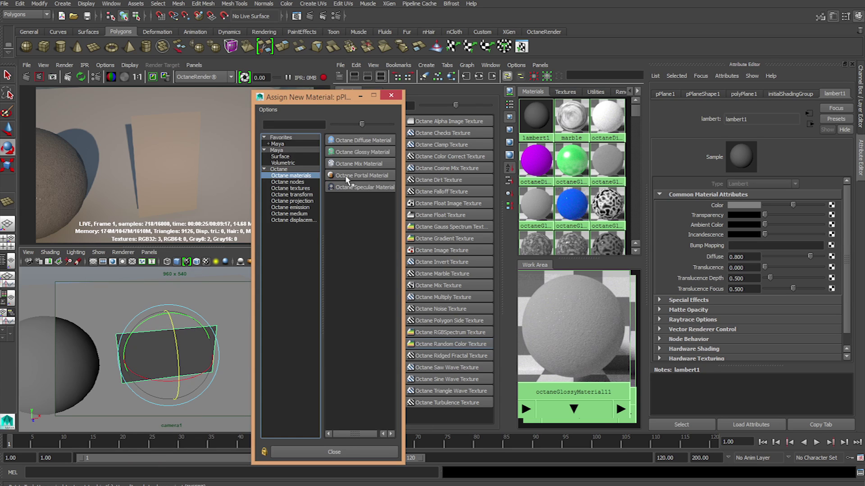
left_click(367, 140)
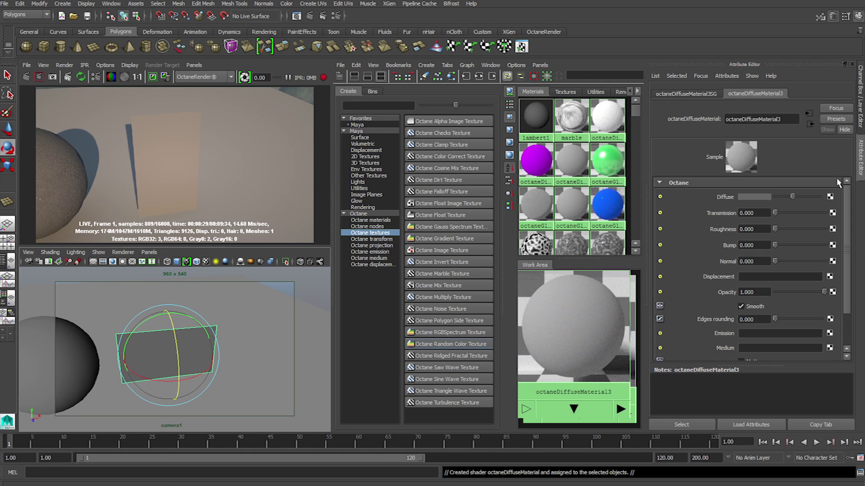
left_click(830, 197)
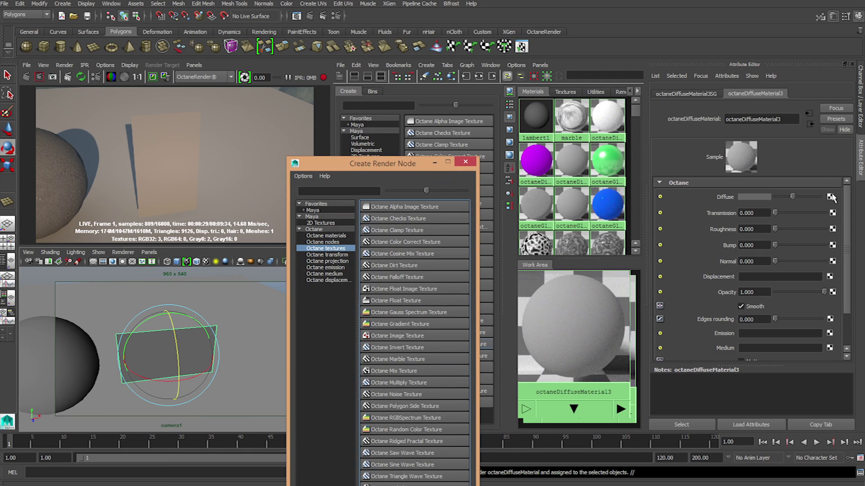
left_click(407, 339)
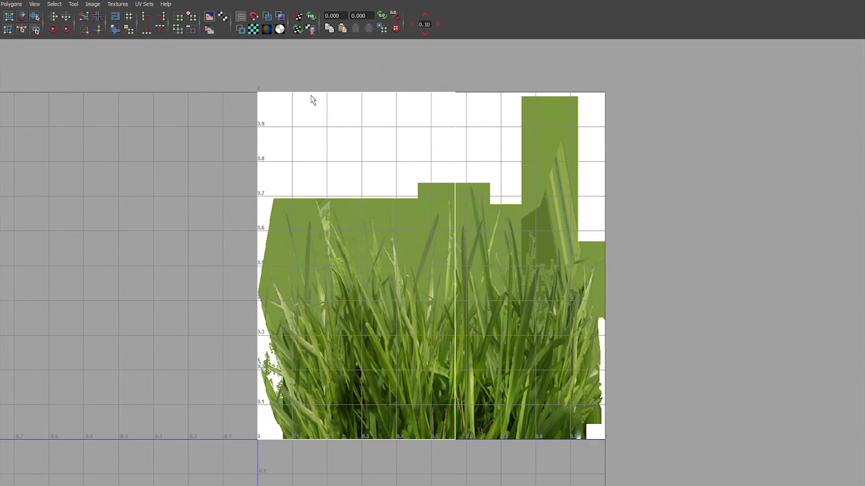
Adjust the plane's UVs so the grass image stands upright on it and refresh the live render
left_click(86, 6)
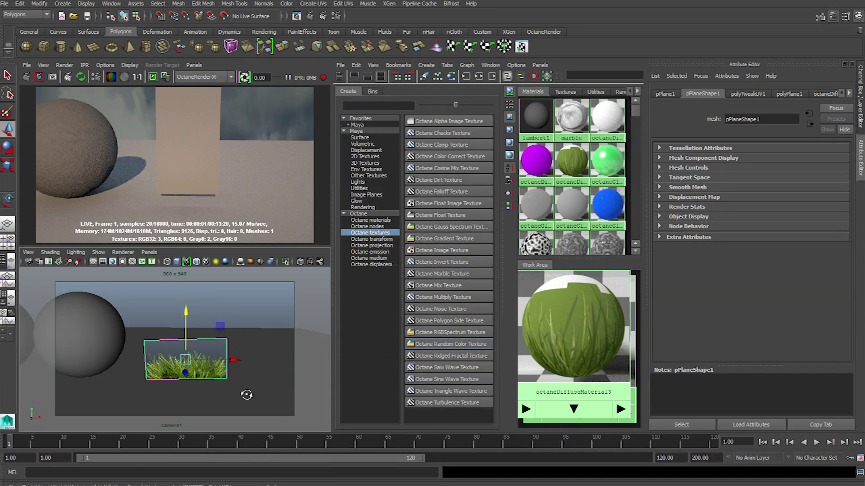
left_click(80, 81)
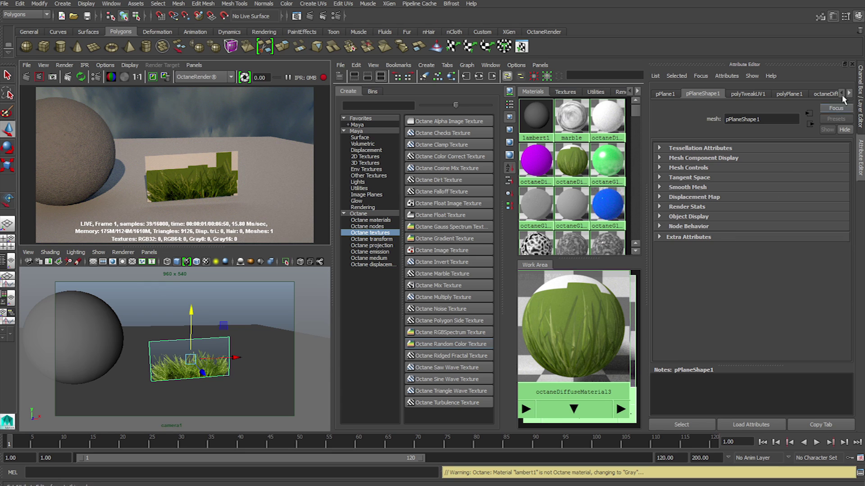
Map the opacity of the grass plane's diffuse material with a new Octane Float Image Texture
left_click(821, 94)
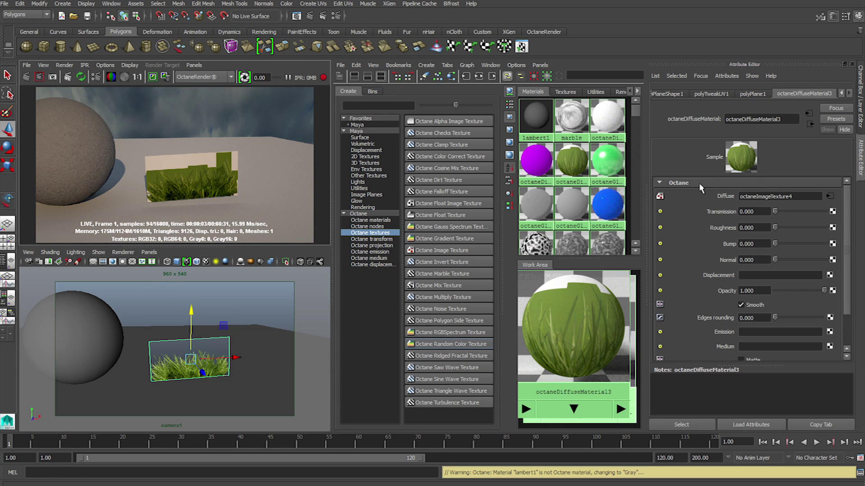
scroll(666, 290, "down", 1)
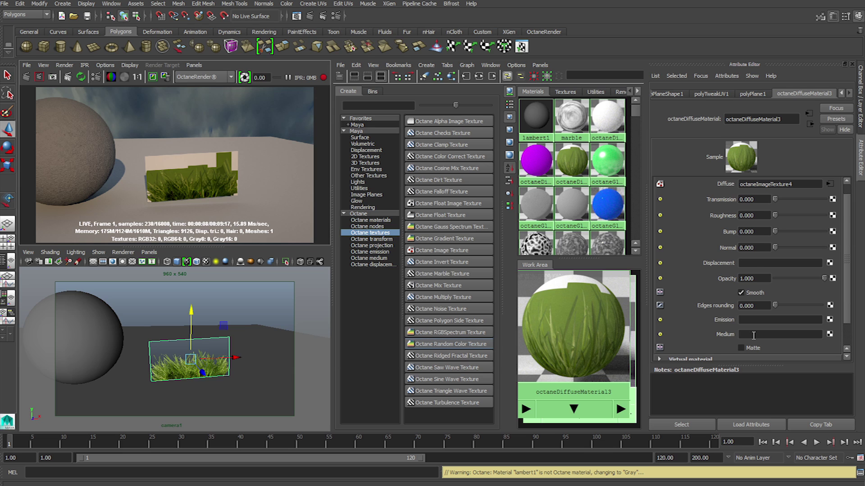
scroll(753, 336, "down", 2)
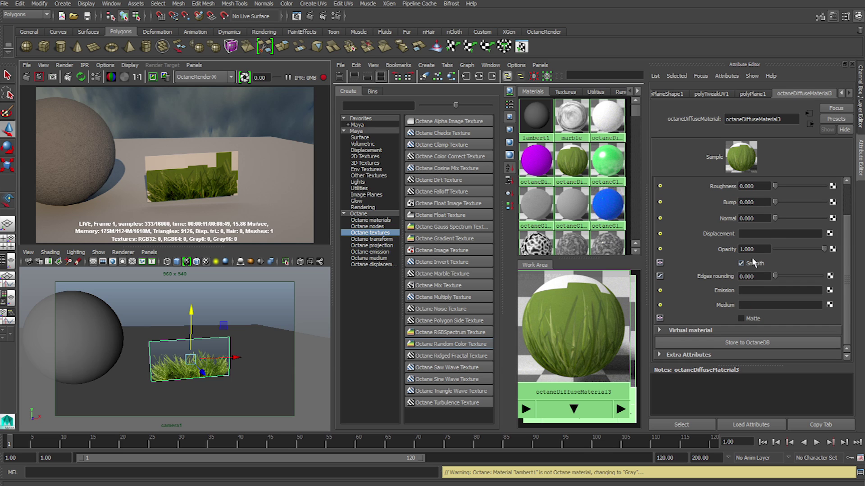
left_click(832, 249)
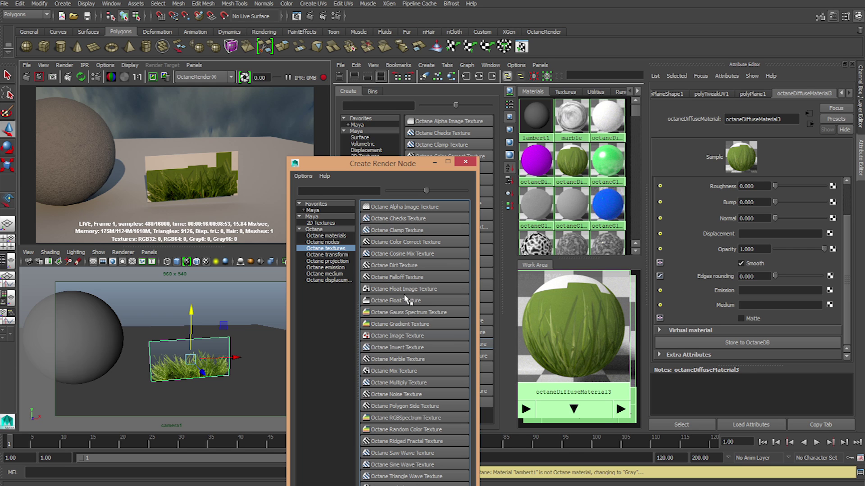
left_click(405, 291)
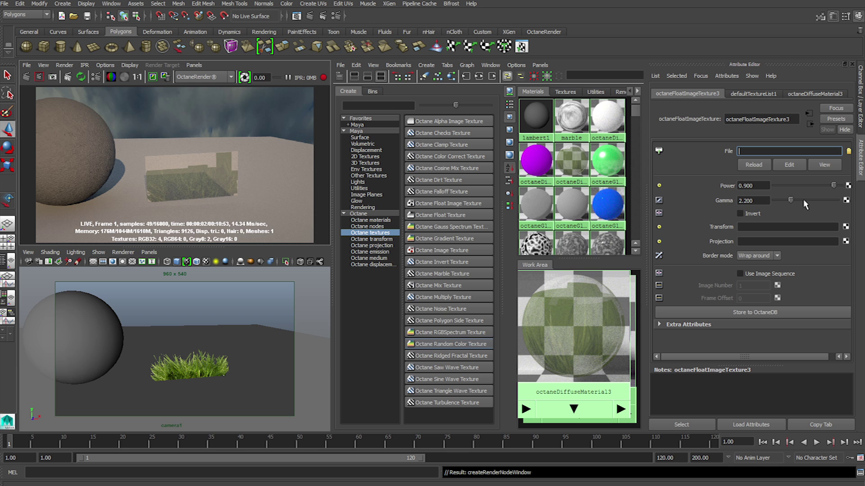
Load "Grass texture aplha.png" into the opacity float image texture and raise its power to 1.000
left_click(848, 151)
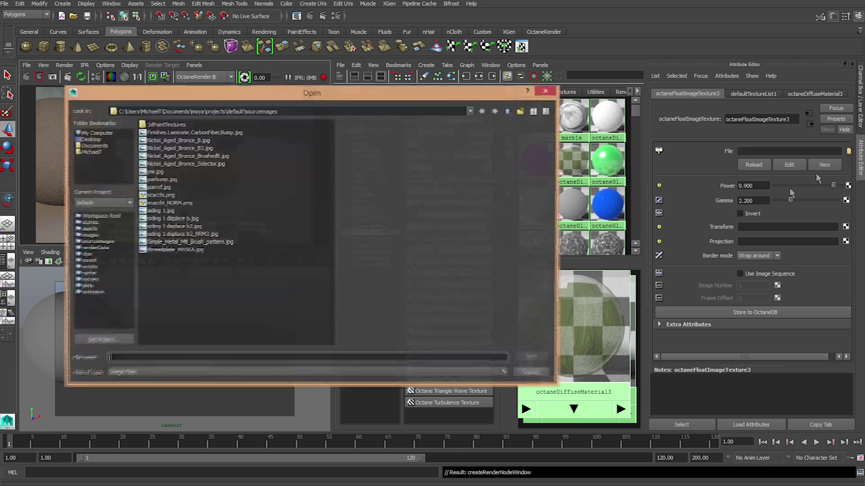
left_click(290, 112)
left_click_drag(301, 111, 86, 108)
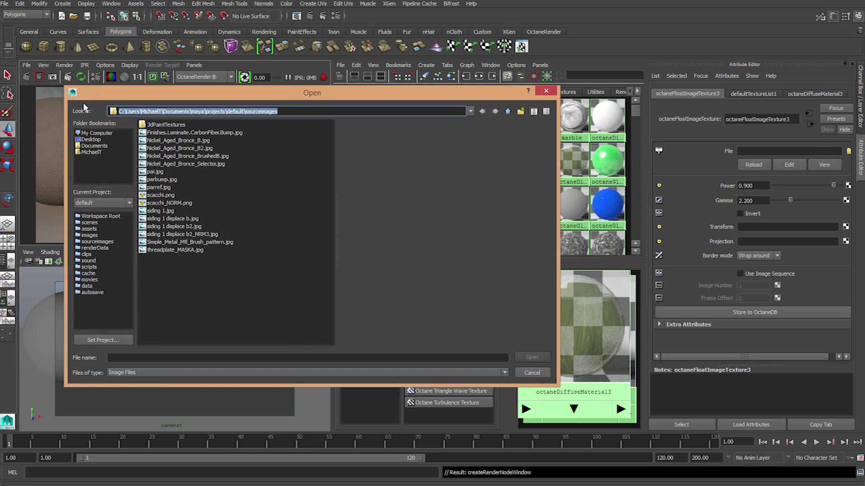
type("F:\\Michael\\==Tutorials==\\[v2-3] Octane-Maya-commissioned\\Ep 2 shading")
key("Return")
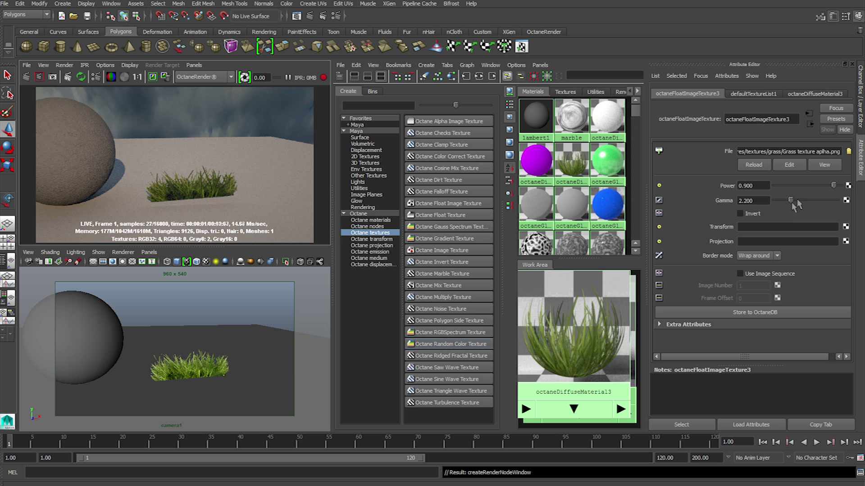
left_click_drag(841, 186, 849, 187)
Select the tall upright plane beside the rows of spheres and assign it a new Octane Diffuse Material
left_click_drag(250, 324, 182, 331, "alt")
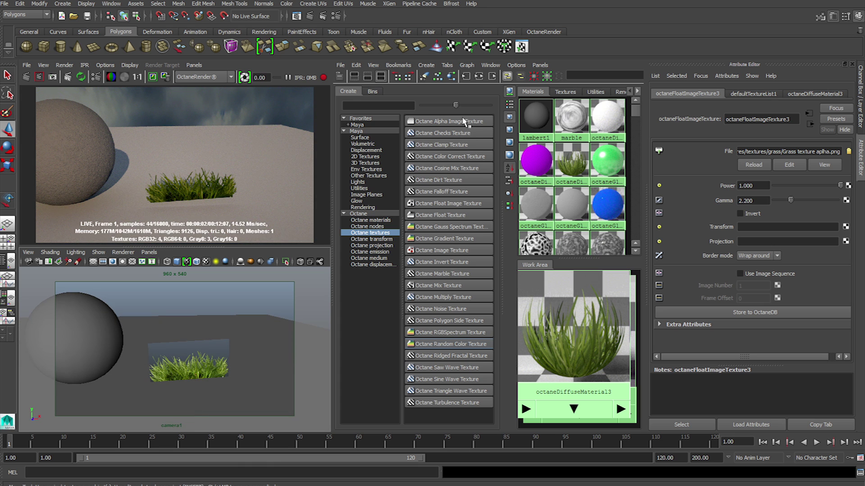
left_click_drag(216, 388, 163, 363, "alt")
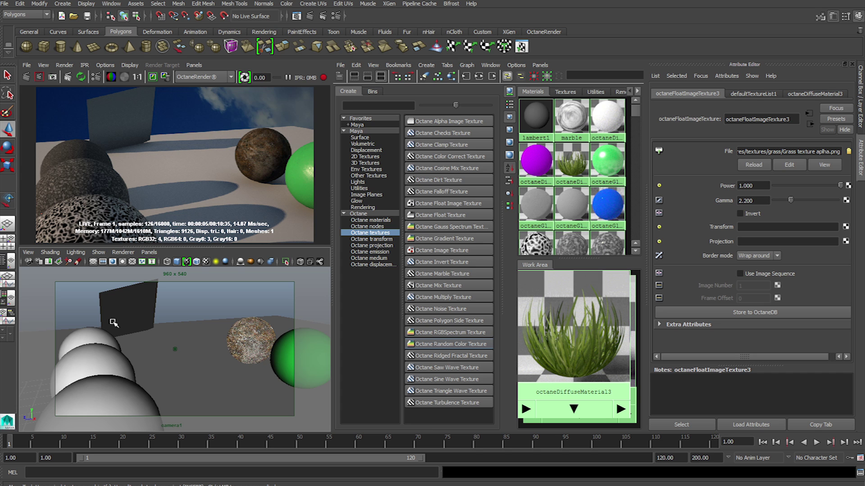
mouse_move(134, 335)
left_mouse_down("alt")
mouse_move(122, 345)
mouse_move(131, 349)
left_mouse_up("alt")
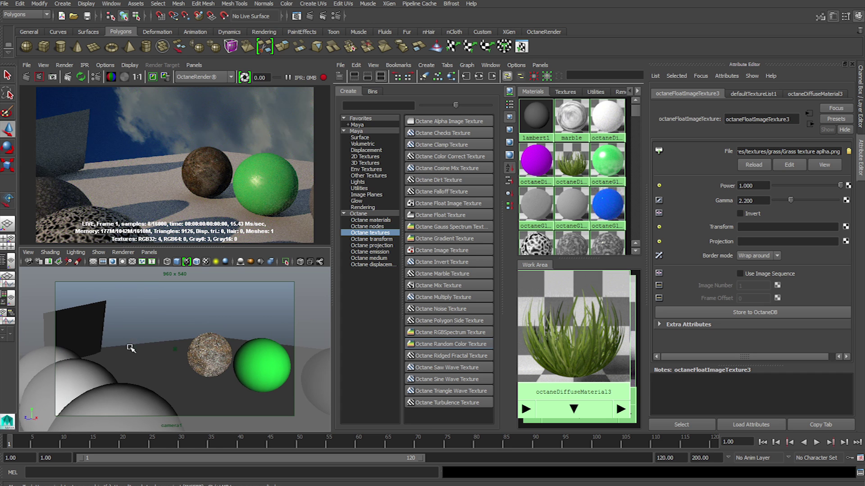
left_click(85, 331)
middle_click_drag(232, 350, 243, 349, "alt")
middle_click_drag(96, 321, 240, 329, "alt")
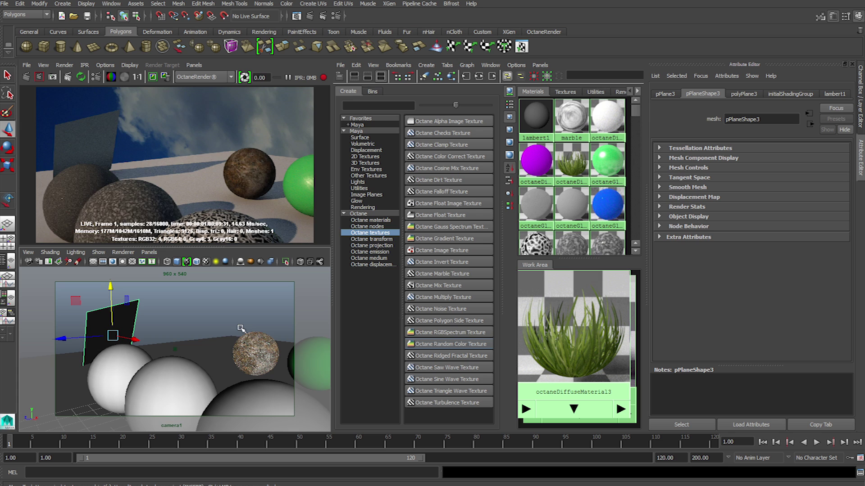
right_click(101, 323)
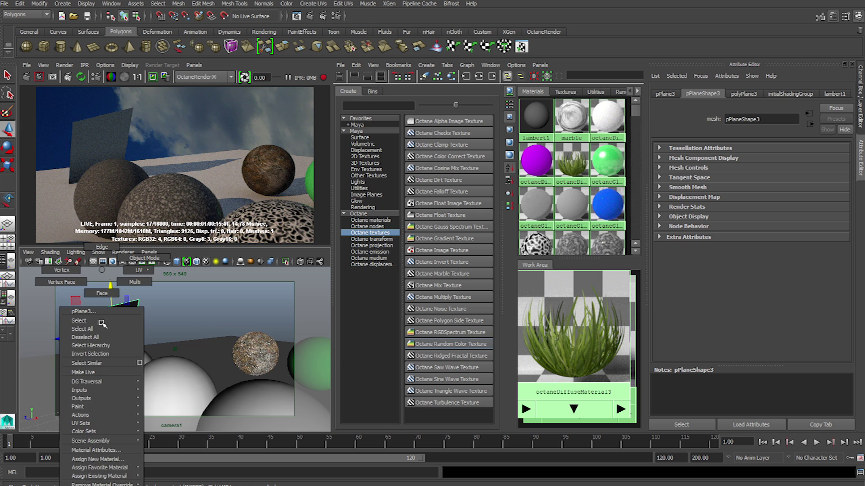
left_click(104, 459)
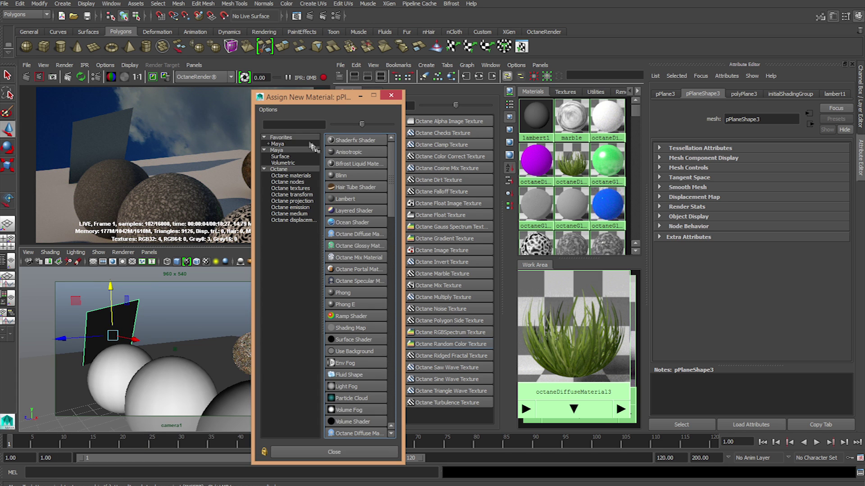
left_click(291, 175)
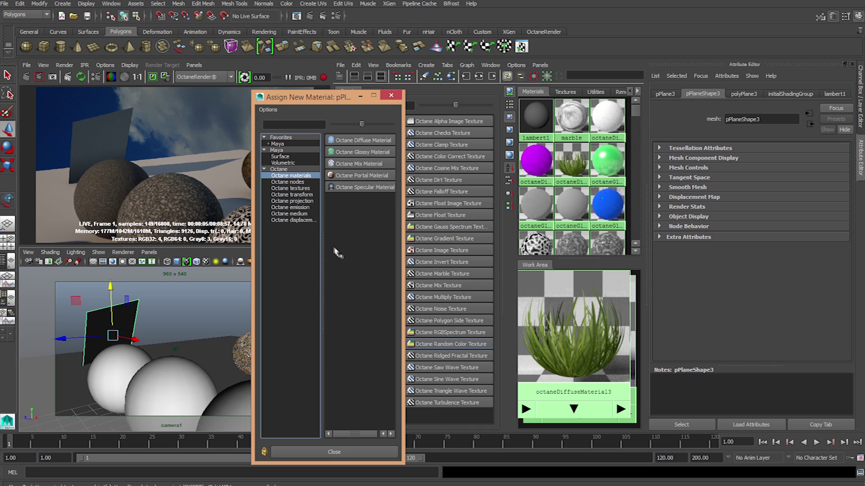
left_click(371, 142)
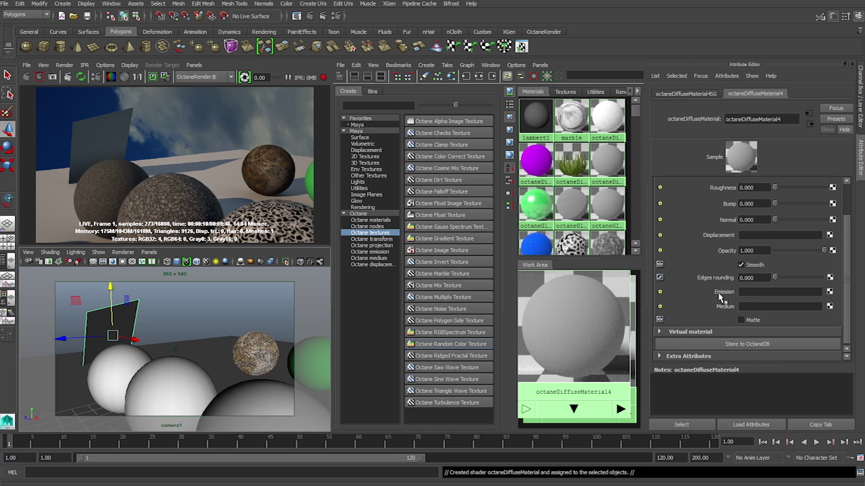
Connect an Octane Texture Emission to the plane material's emission and set the emission power to 500
left_click(830, 293)
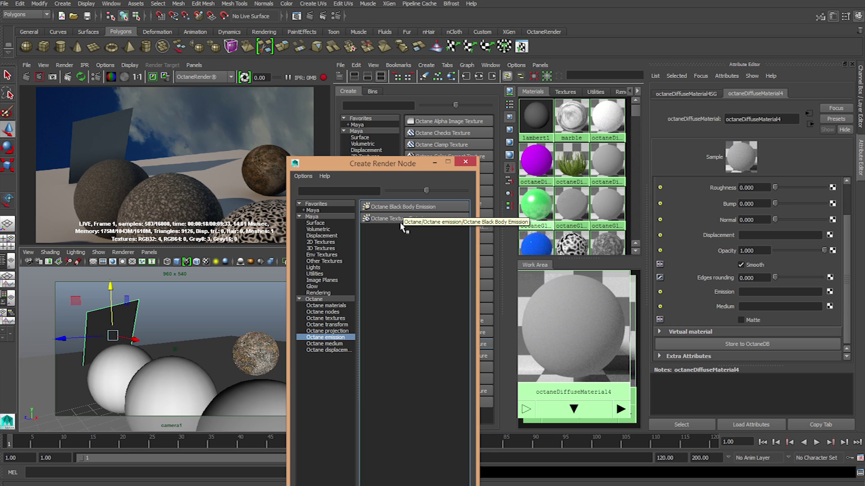
left_click(398, 226)
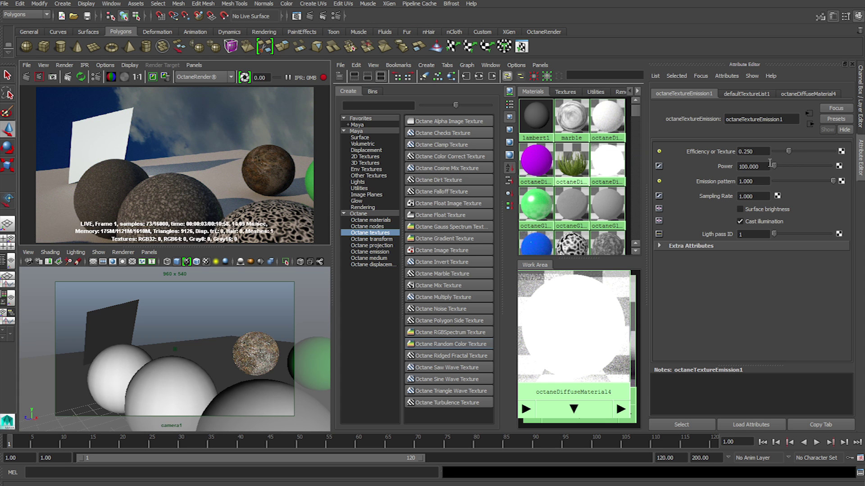
left_click_drag(769, 165, 734, 168)
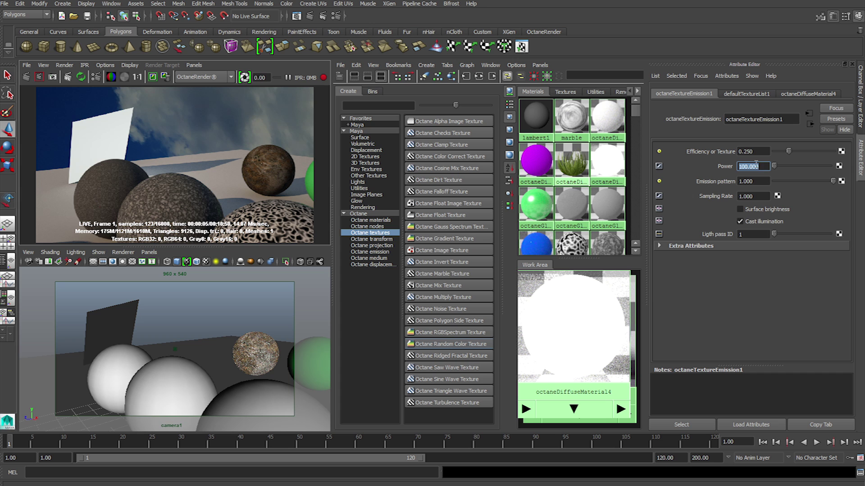
type("500")
key("Return")
left_click(161, 115)
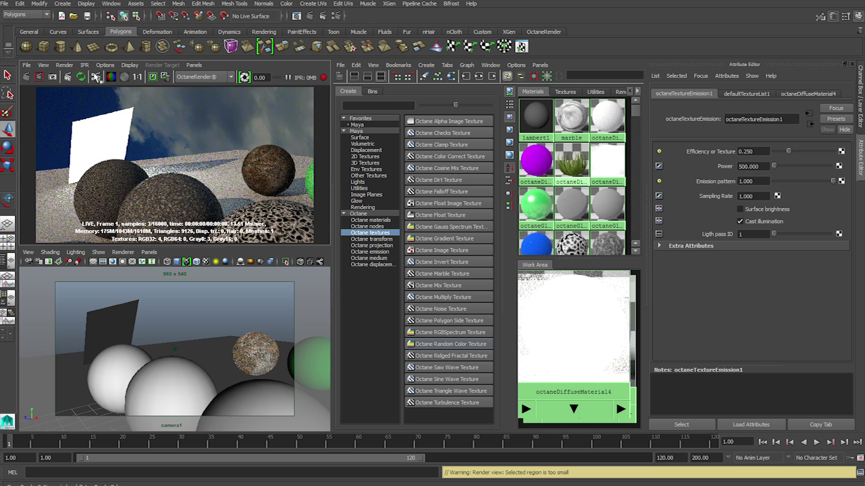
Set the texture emission's power to 100
left_click_drag(766, 166, 737, 181)
type("1.")
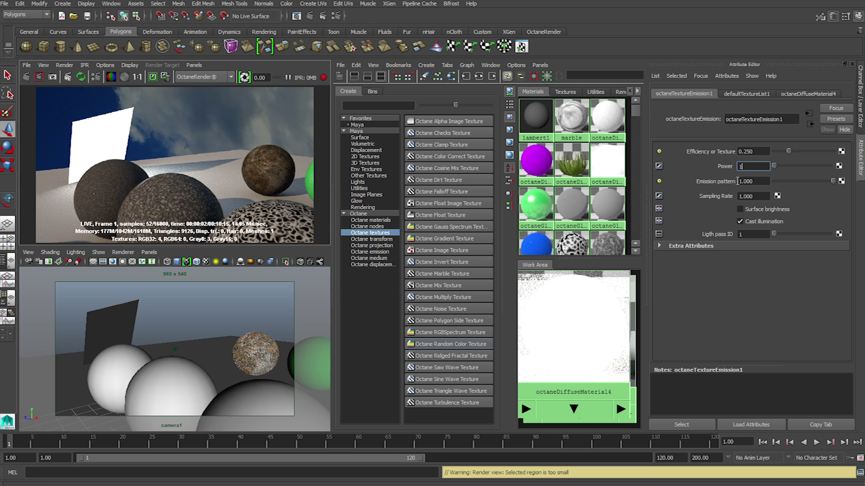
type("00")
key("Return")
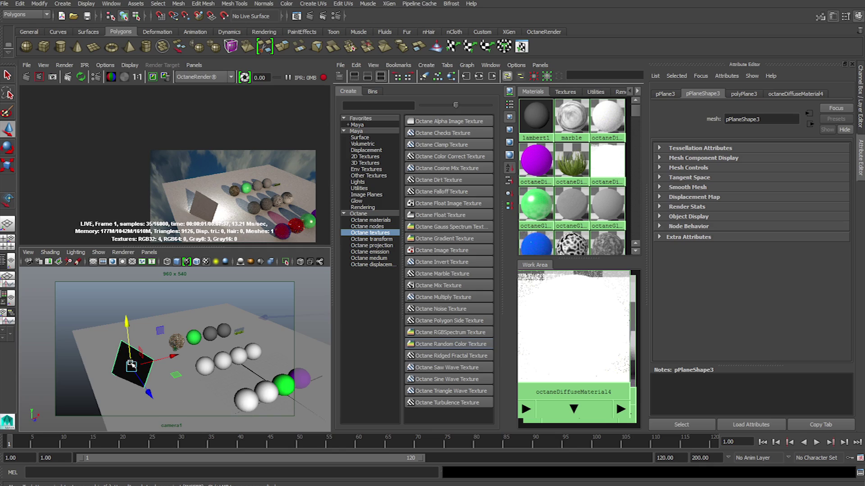
Move the light-emitting plane along its X axis toward the rows of spheres and check its lighting in the live render
left_click_drag(178, 357, 219, 346)
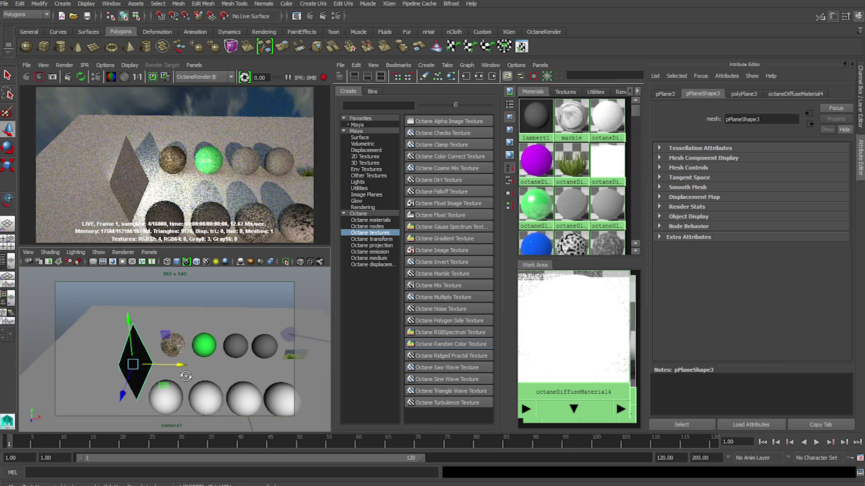
left_click_drag(185, 376, 153, 360, "alt")
middle_click_drag(153, 360, 155, 346, "alt")
right_click_drag(155, 347, 189, 366, "alt")
left_click_drag(189, 365, 152, 366, "alt")
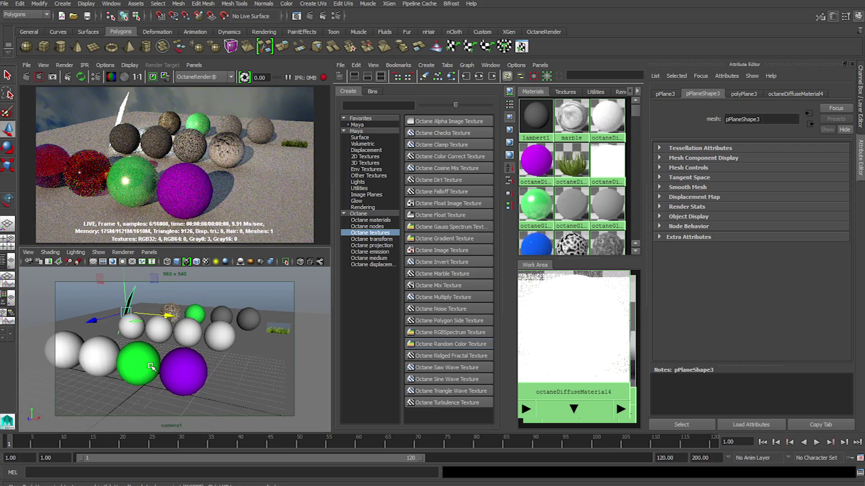